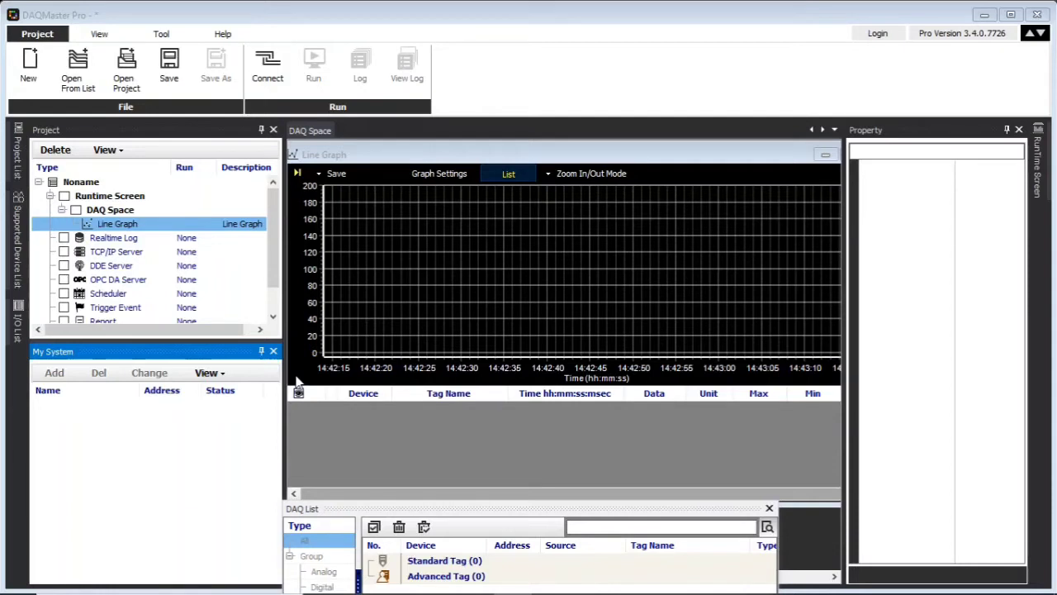
Check the ARIO-C-MT entry in the Supported Device List and open the ModBus device editor
{"action": "left_click", "coordinate": [96, 37]}
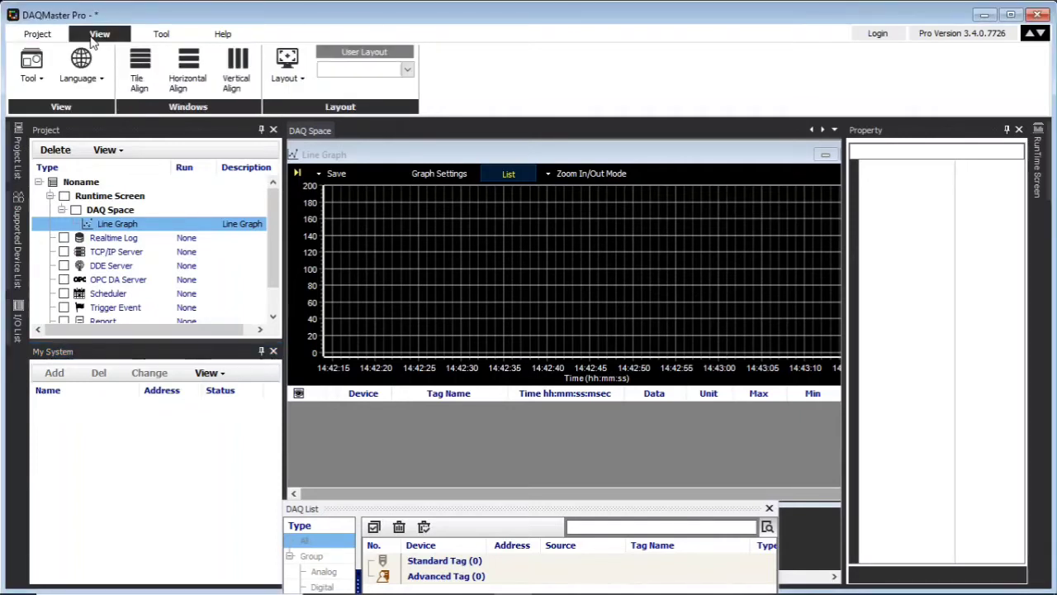
{"action": "left_click", "coordinate": [154, 34]}
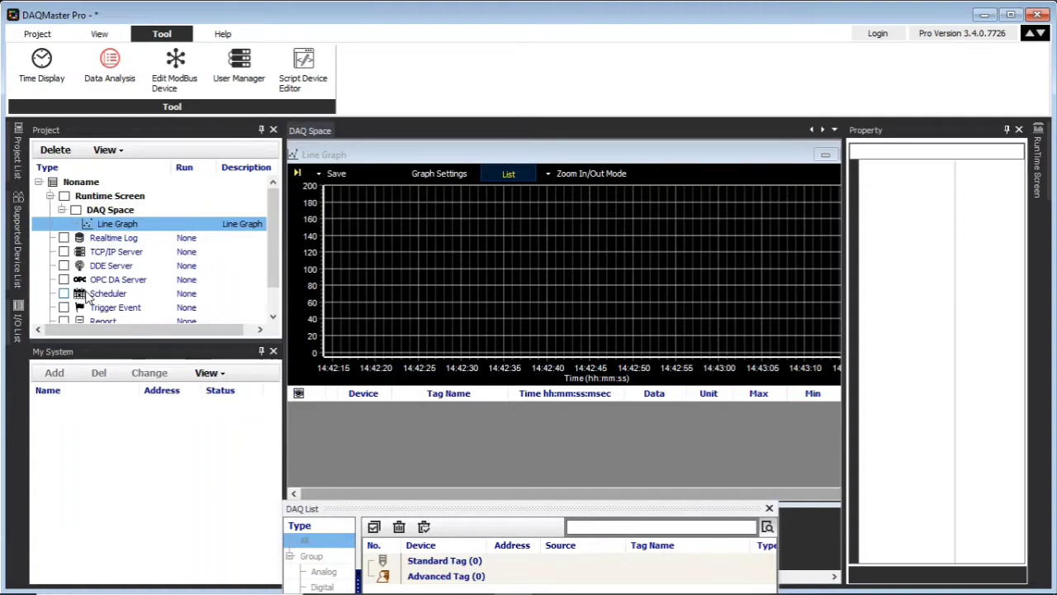
{"action": "left_click", "coordinate": [17, 269]}
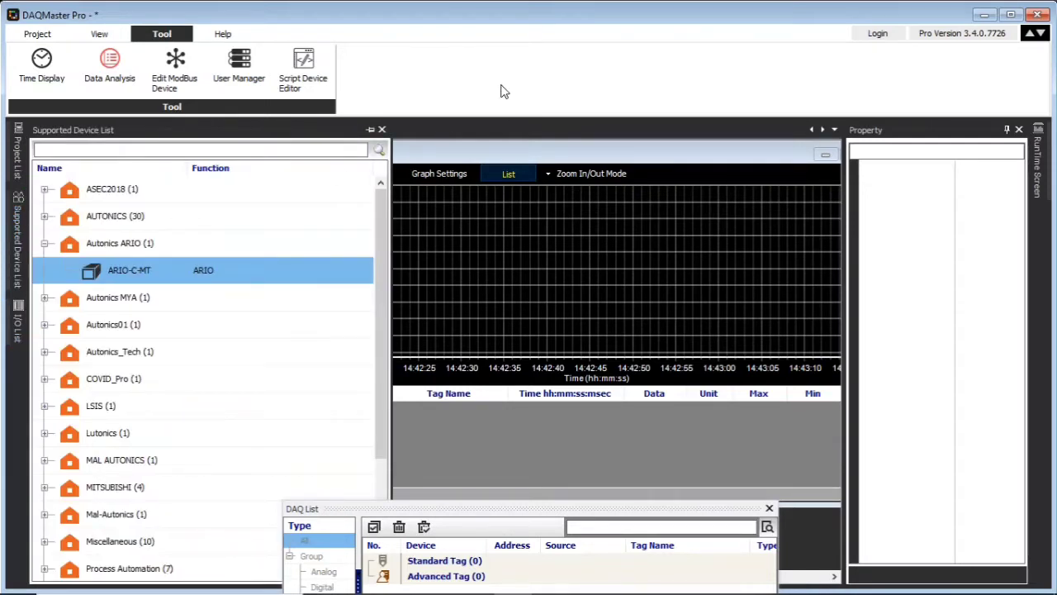
{"action": "left_click", "coordinate": [170, 84]}
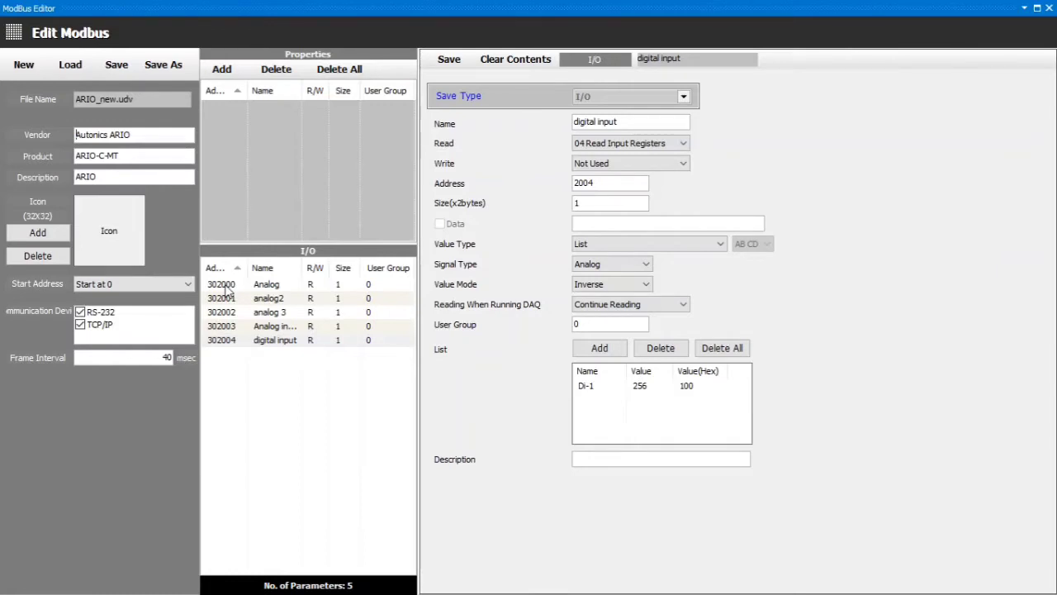
Review the I/O parameter settings of Analog, analog2 and digital input, including the addresses of the analog entries
{"action": "left_click", "coordinate": [228, 286]}
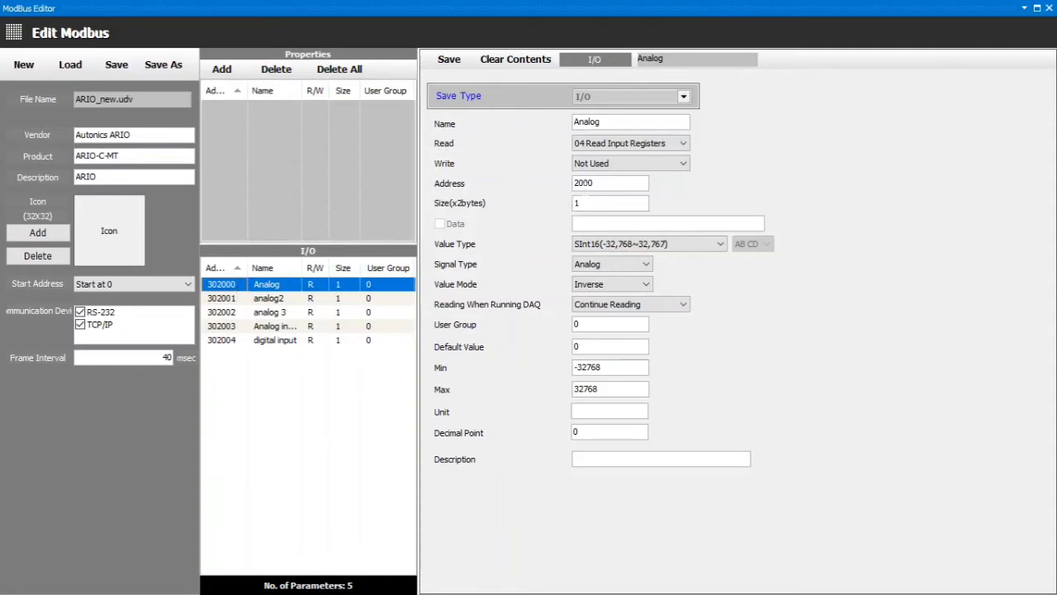
{"action": "double_click", "coordinate": [584, 182]}
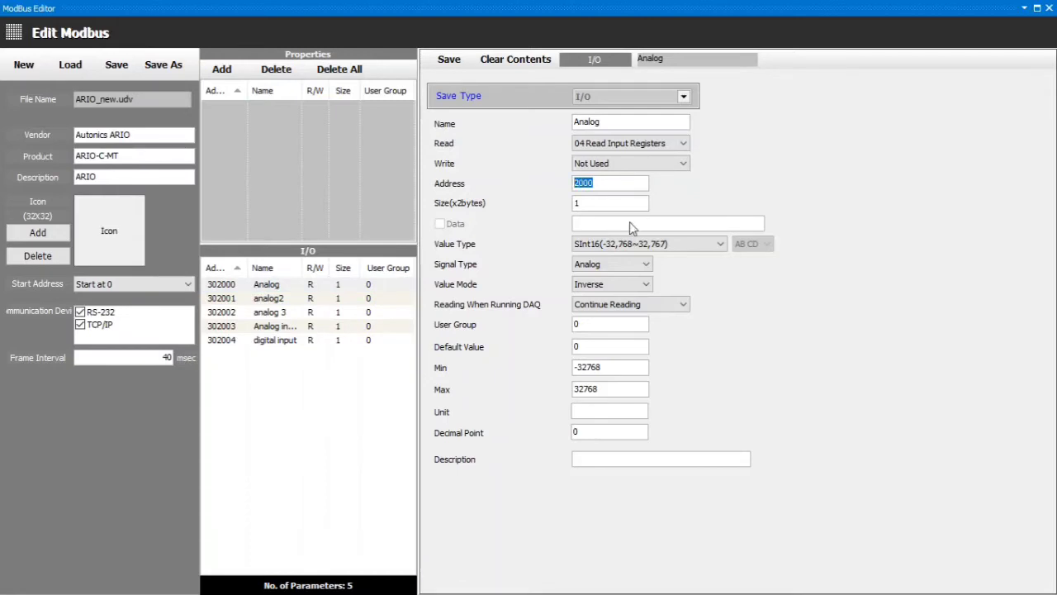
{"action": "left_click", "coordinate": [275, 302]}
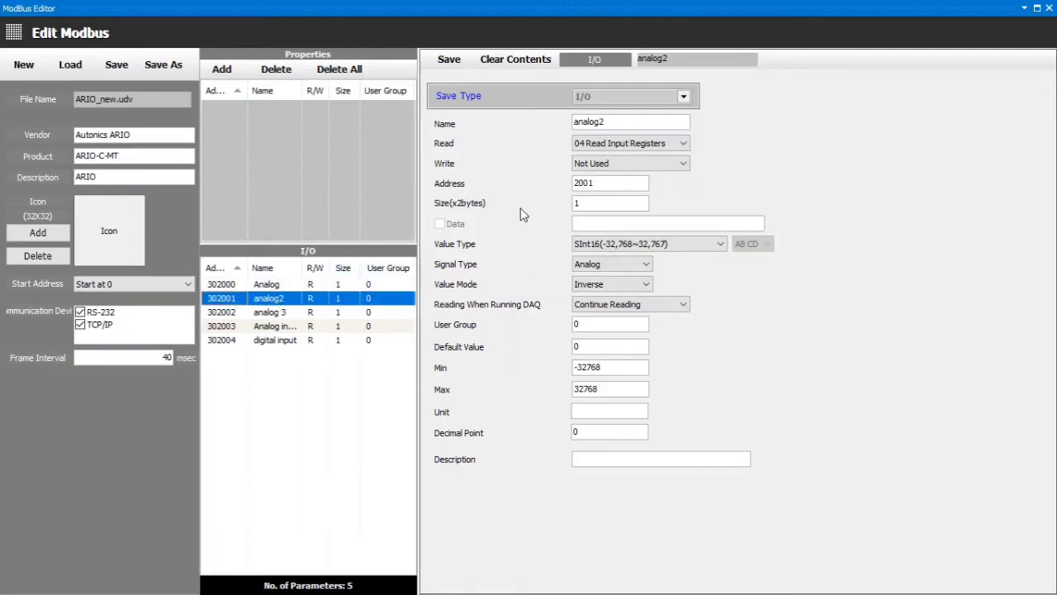
{"action": "double_click", "coordinate": [584, 183]}
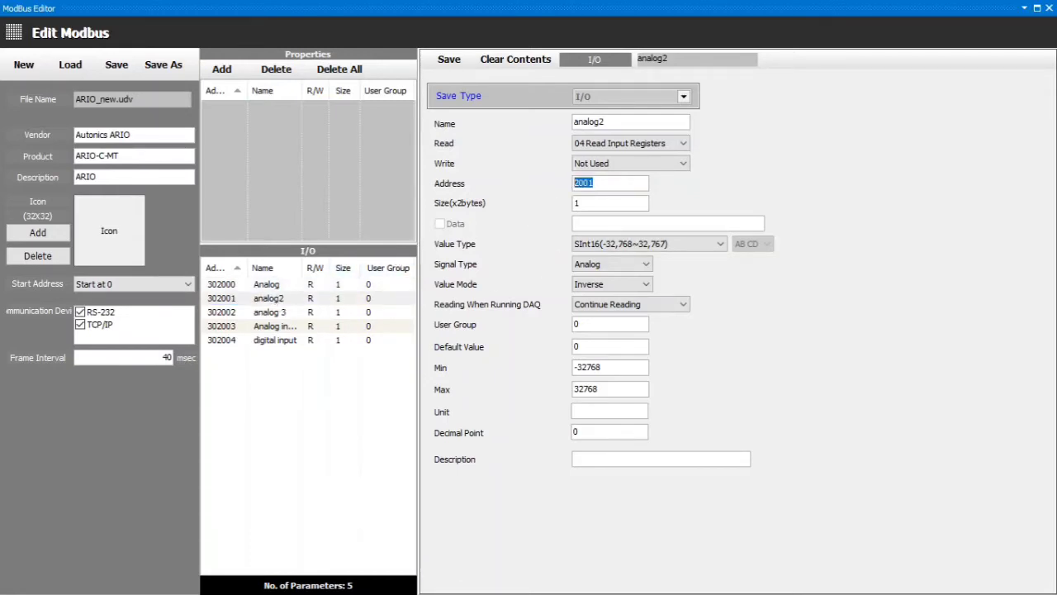
{"action": "left_click", "coordinate": [244, 344]}
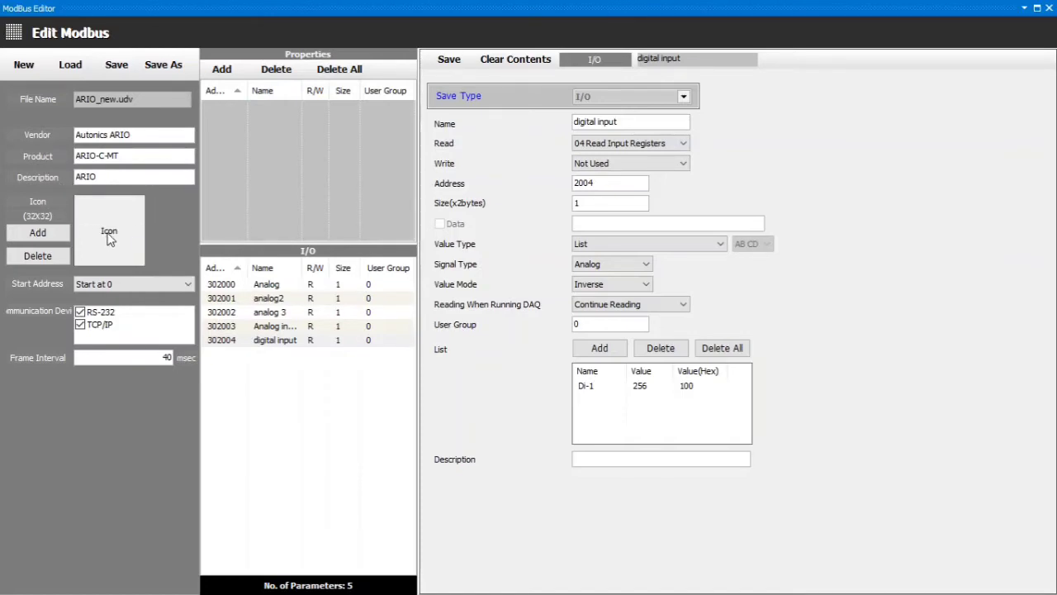
View the bitmap selection for the device icon, dismiss it without choosing a file, and close the ModBus editor
{"action": "left_click", "coordinate": [39, 237]}
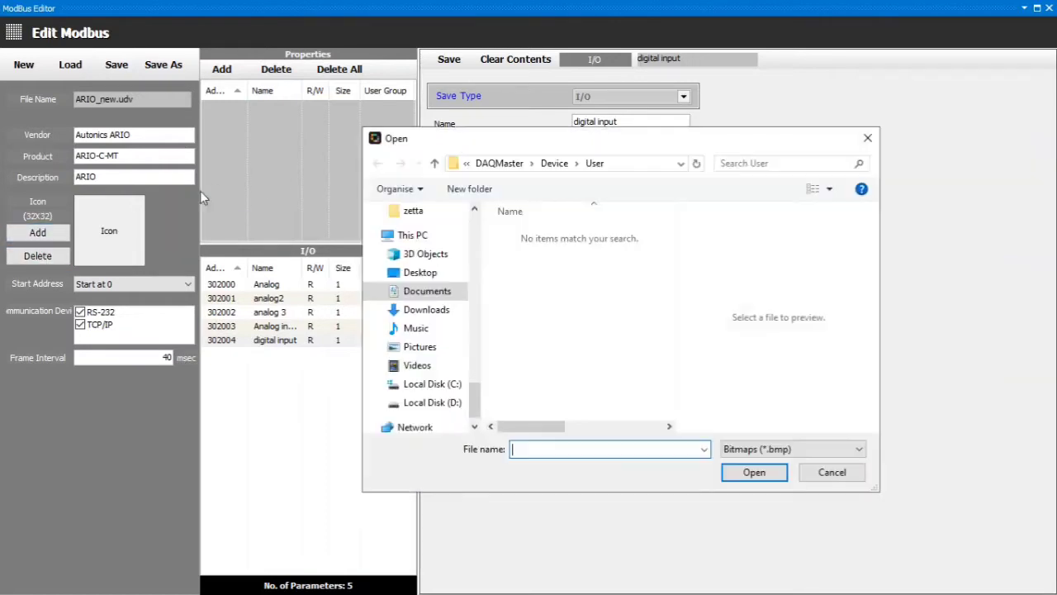
{"action": "left_click", "coordinate": [867, 138]}
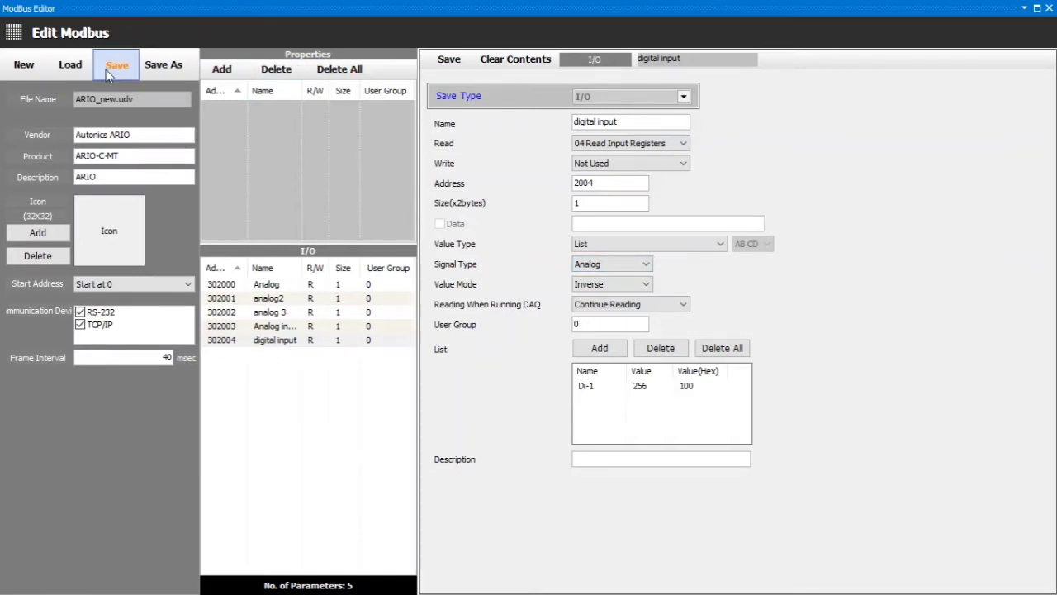
{"action": "left_click", "coordinate": [1049, 8]}
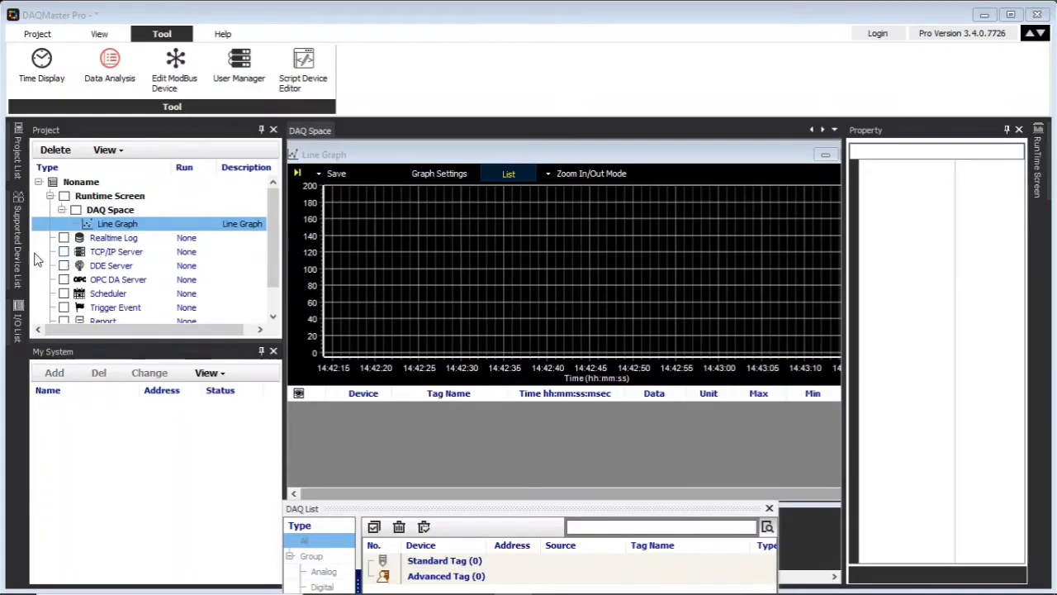
Refresh the Supported Device List and expand the Autonics ARIO vendor group
{"action": "mouse_move", "coordinate": [16, 248]}
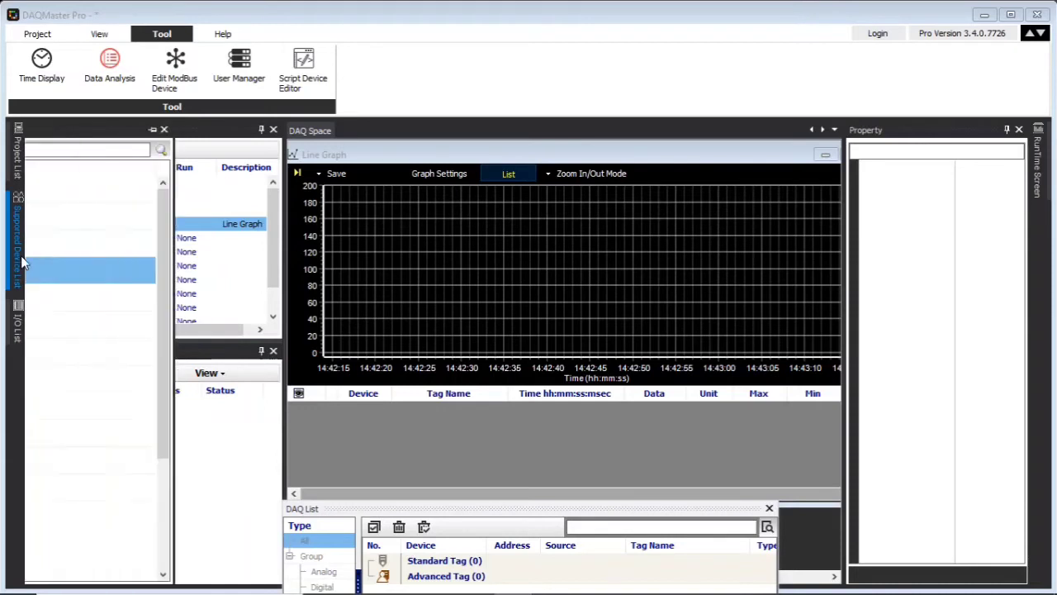
{"action": "right_click", "coordinate": [305, 196]}
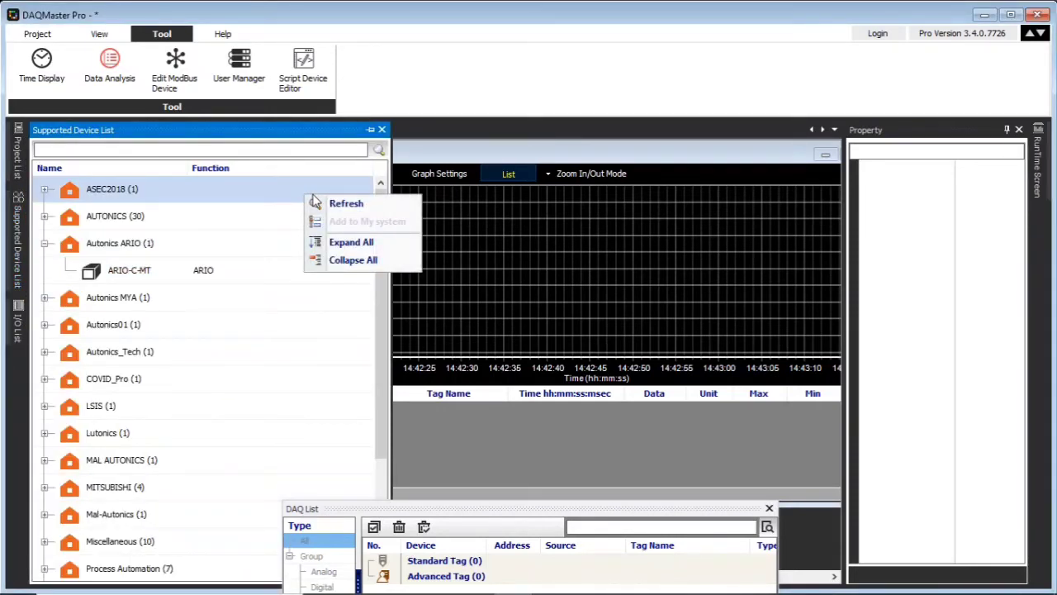
{"action": "left_click", "coordinate": [337, 203]}
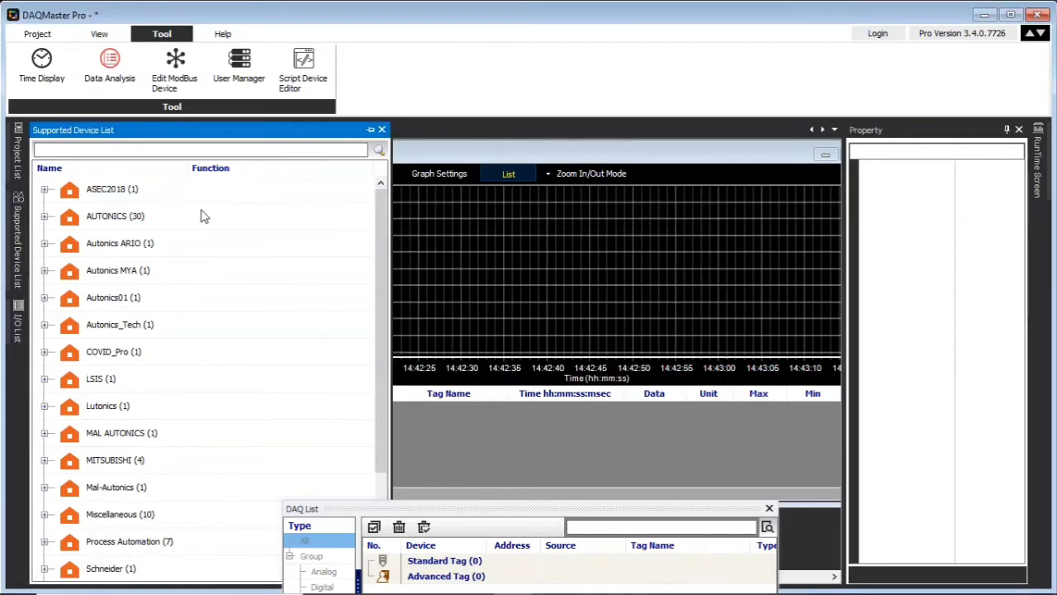
{"action": "left_click", "coordinate": [45, 244]}
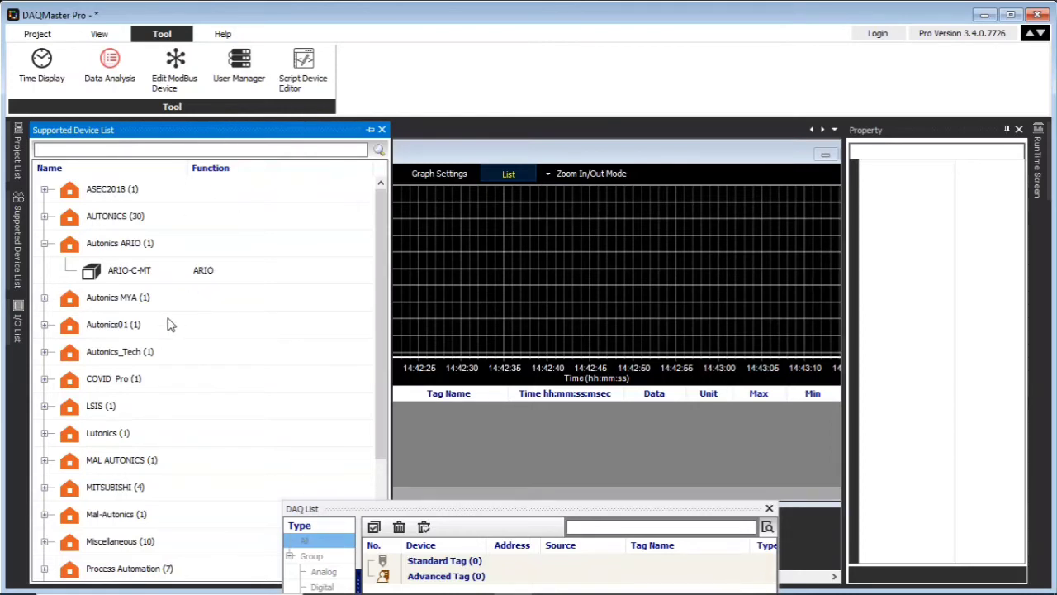
{"action": "right_click", "coordinate": [317, 215]}
{"action": "left_click", "coordinate": [320, 216]}
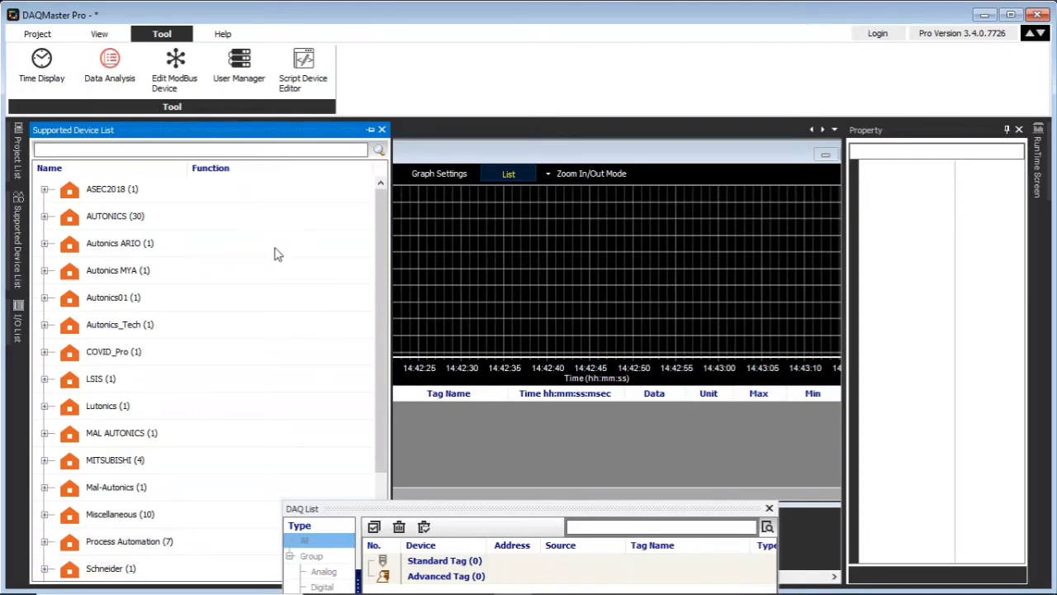
{"action": "left_click", "coordinate": [46, 242]}
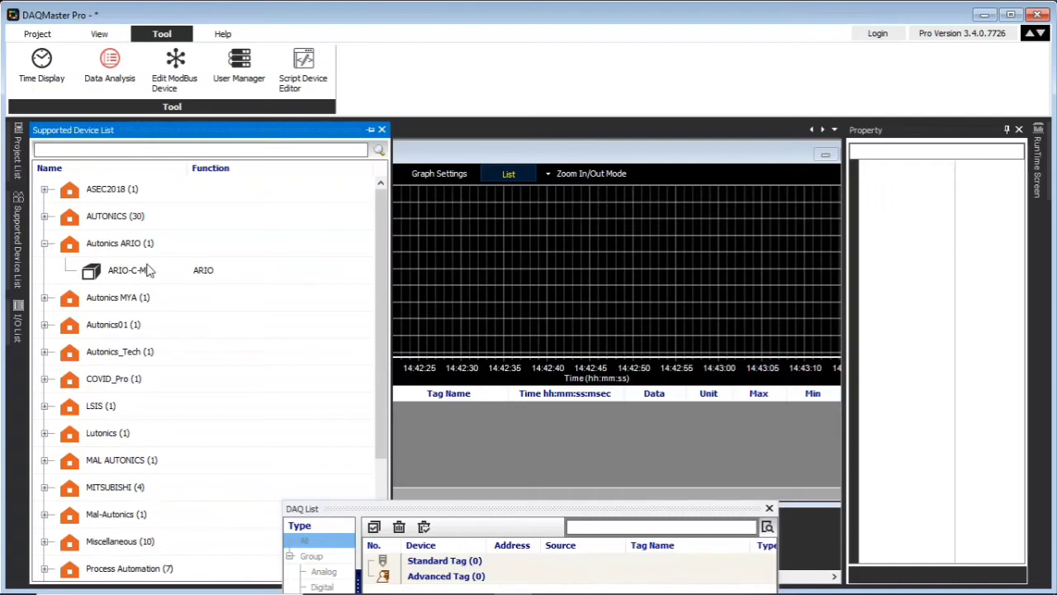
Add the ARIO-C-MT device to My System using a new TCP/IP DAQ interface
{"action": "left_click", "coordinate": [150, 273]}
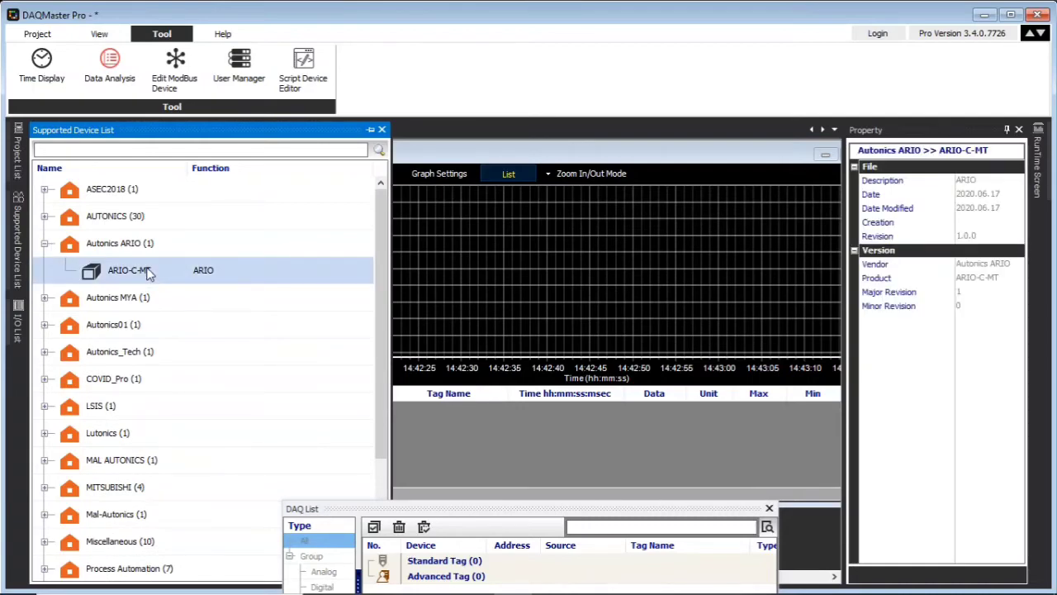
{"action": "double_click", "coordinate": [150, 273]}
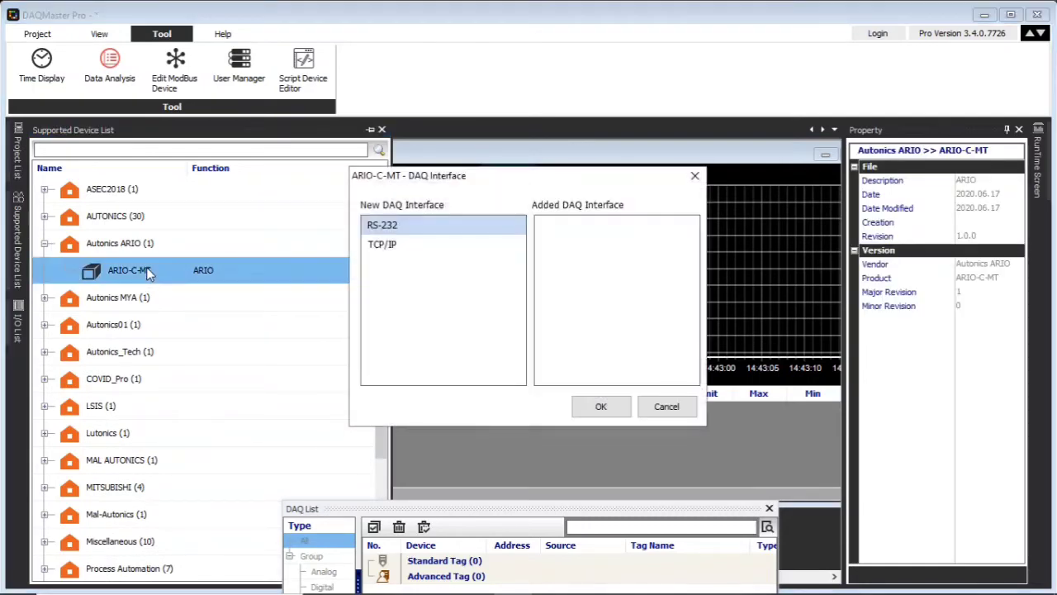
{"action": "left_click", "coordinate": [384, 246]}
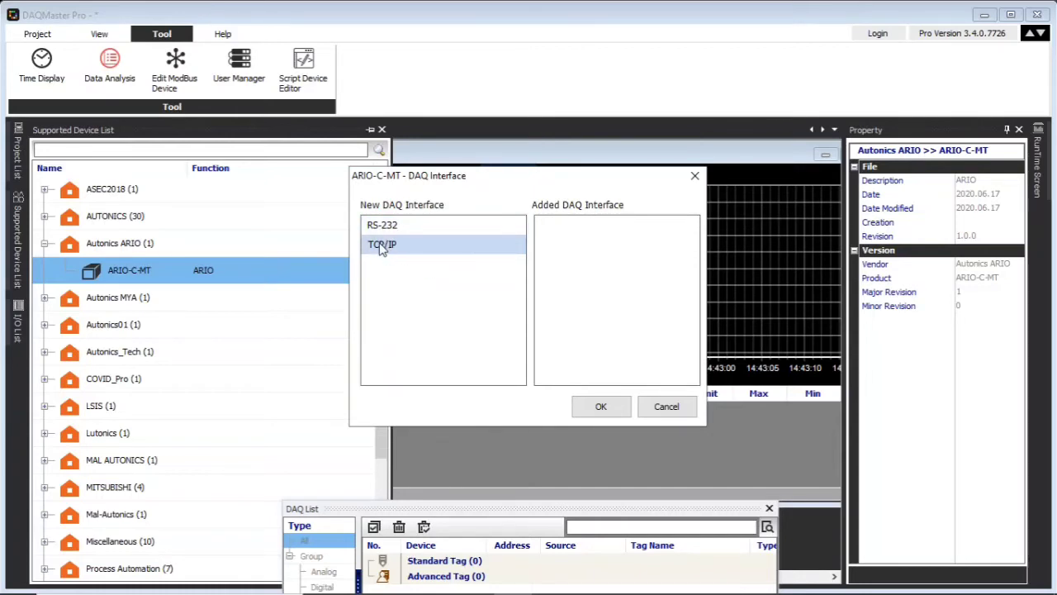
{"action": "left_click", "coordinate": [600, 406]}
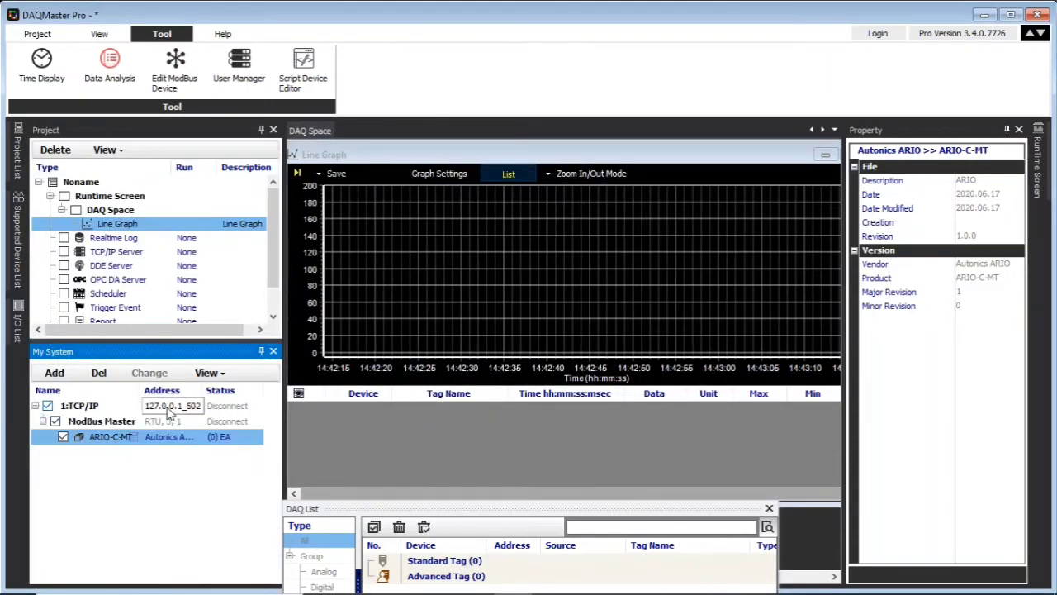
Set the address of the TCP/IP connection in My System to 192.168.2.5
{"action": "left_click", "coordinate": [169, 407]}
{"action": "left_click", "coordinate": [964, 237]}
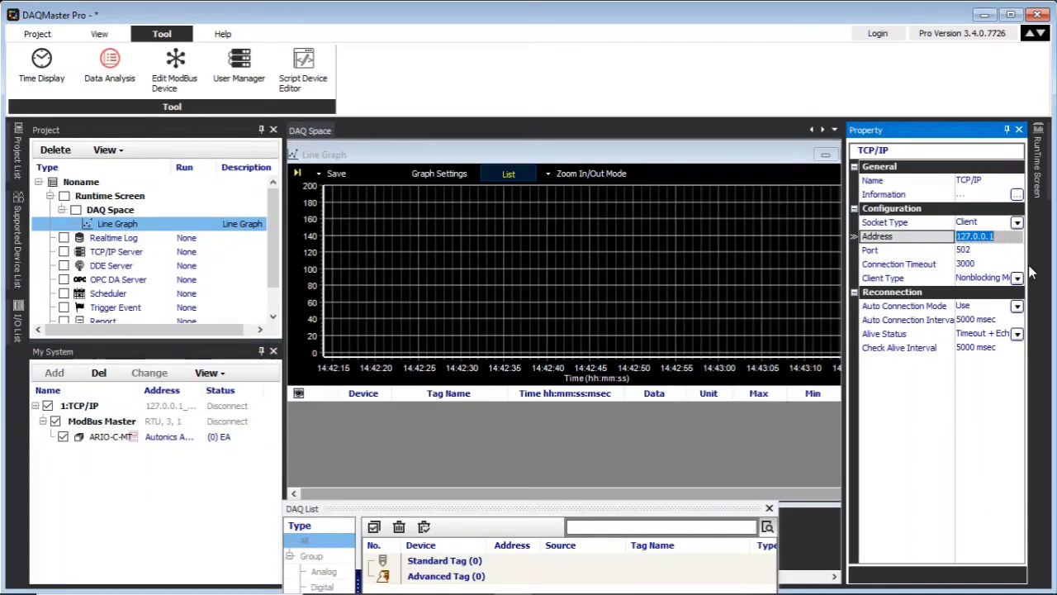
{"action": "type", "text": "19"}
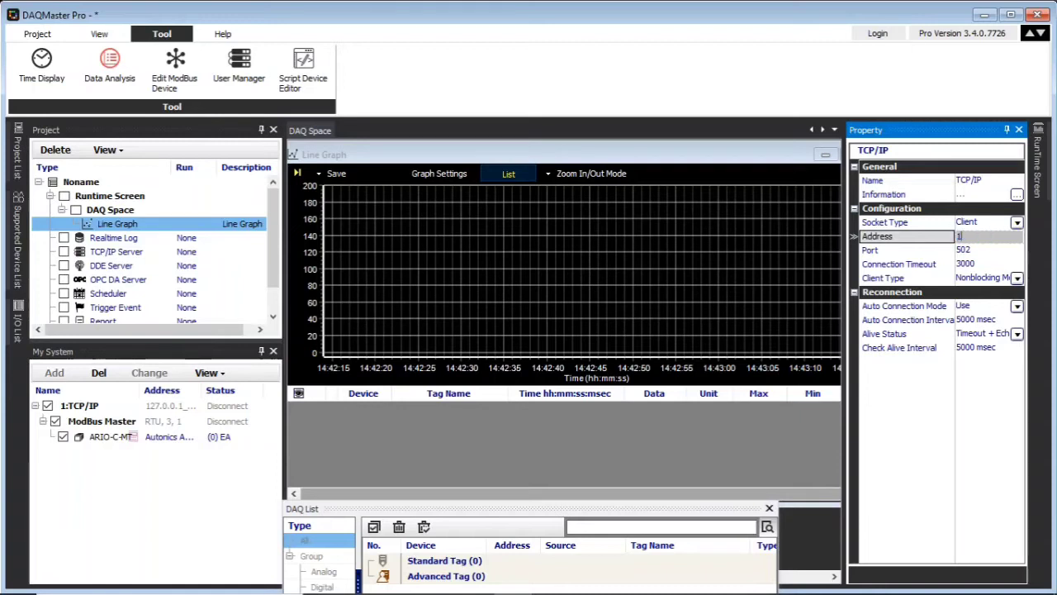
{"action": "type", "text": "2.168.2.5"}
{"action": "key", "text": "Return"}
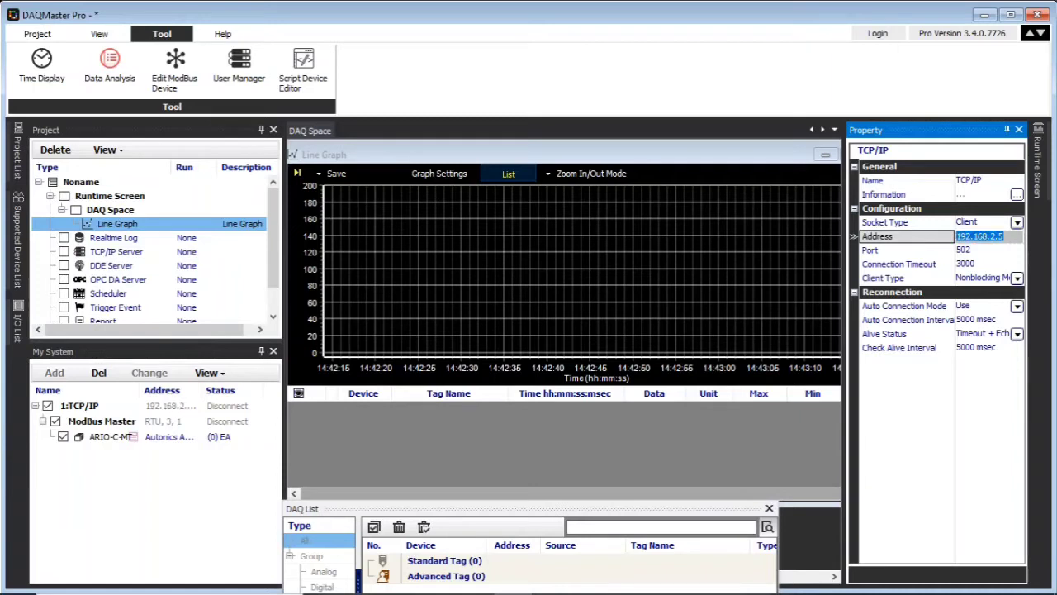
Change the ModBus Master's communication mode to ModBus TCP
{"action": "left_click", "coordinate": [134, 422]}
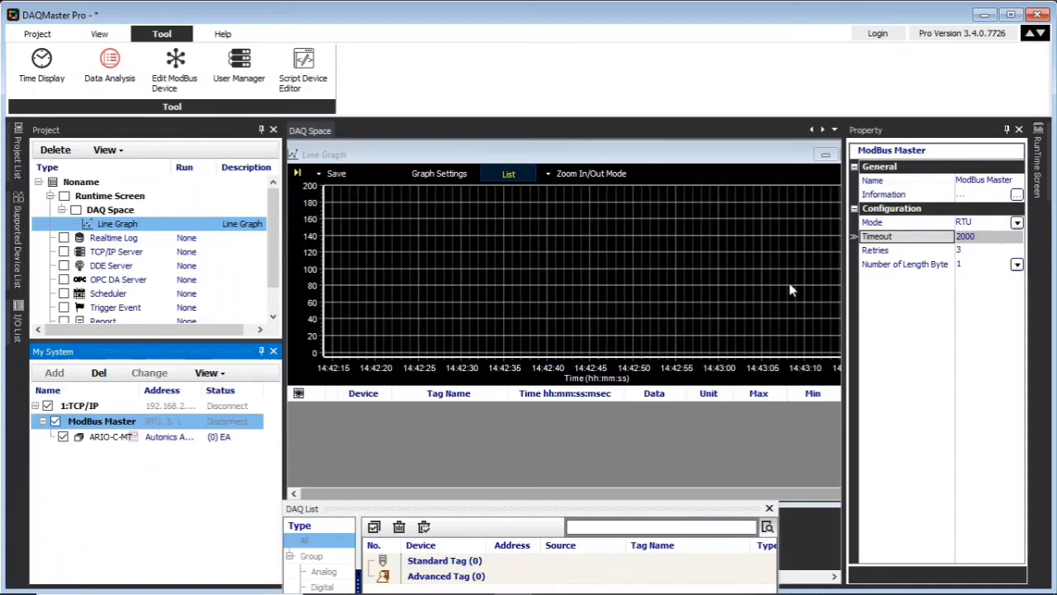
{"action": "left_click", "coordinate": [1016, 224]}
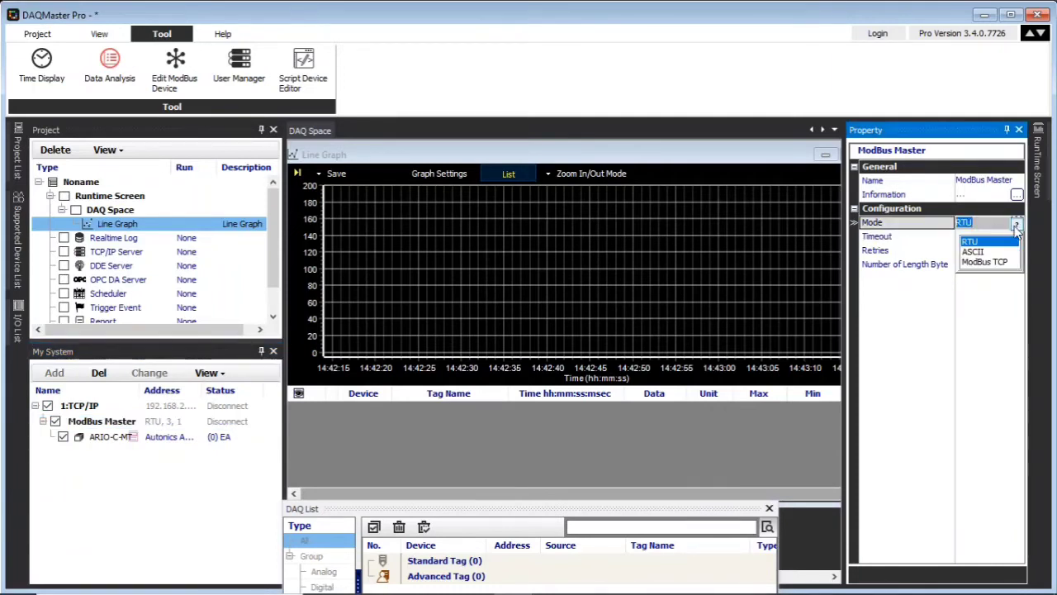
{"action": "left_click", "coordinate": [984, 261]}
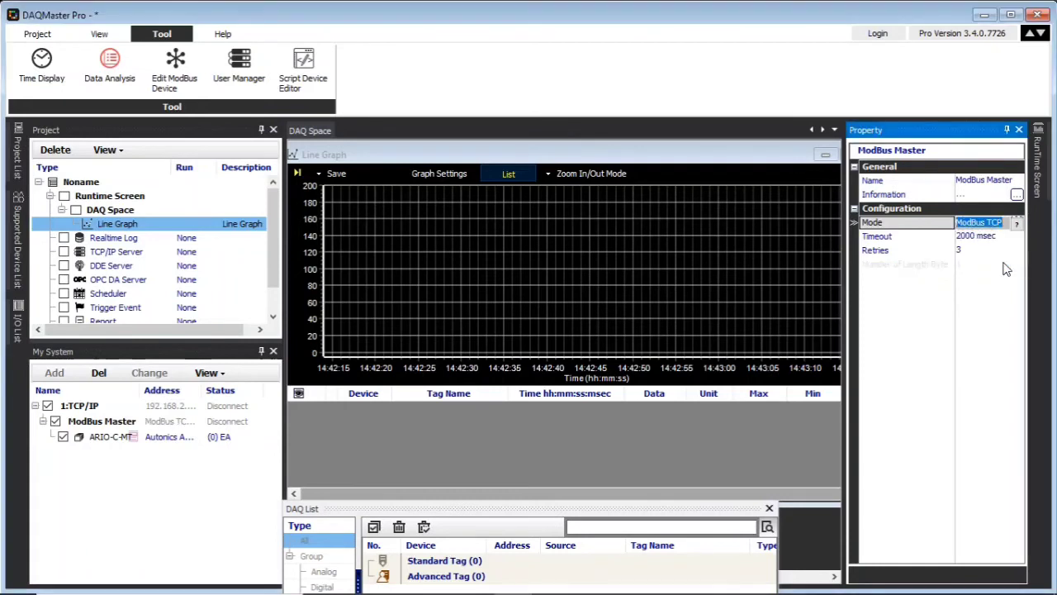
Set the ModBus Master's number of retries to -1
{"action": "left_click", "coordinate": [960, 250]}
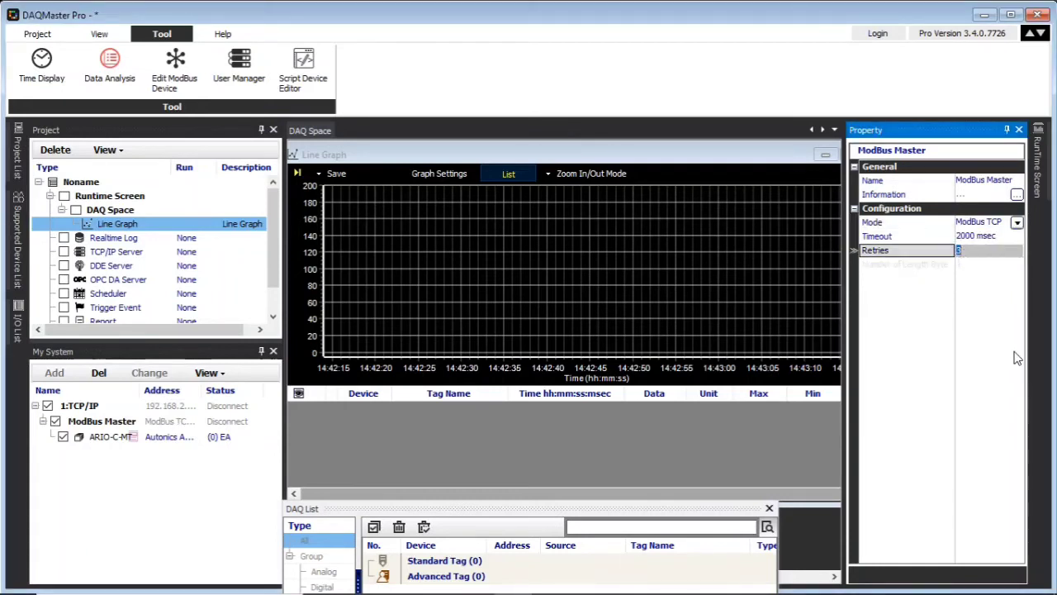
{"action": "key", "text": "BackSpace"}
{"action": "type", "text": "-1"}
{"action": "left_click", "coordinate": [898, 284]}
{"action": "left_click", "coordinate": [974, 250]}
{"action": "type", "text": "-1"}
{"action": "key", "text": "Return"}
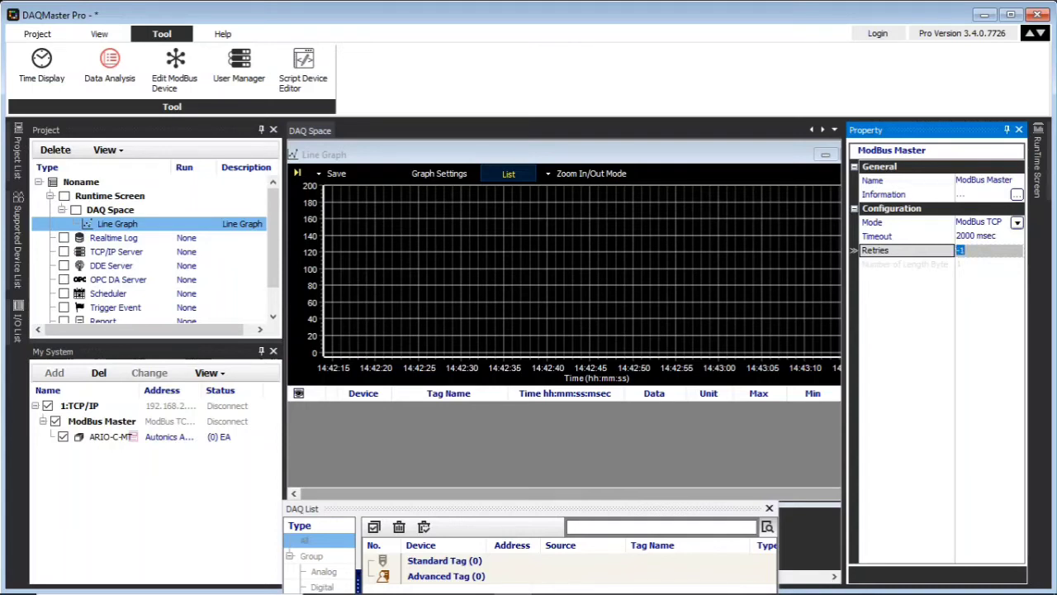
Add unit 1 from the device list to the ARIO-C-MT device in My System
{"action": "left_click", "coordinate": [171, 443]}
{"action": "left_click", "coordinate": [45, 35]}
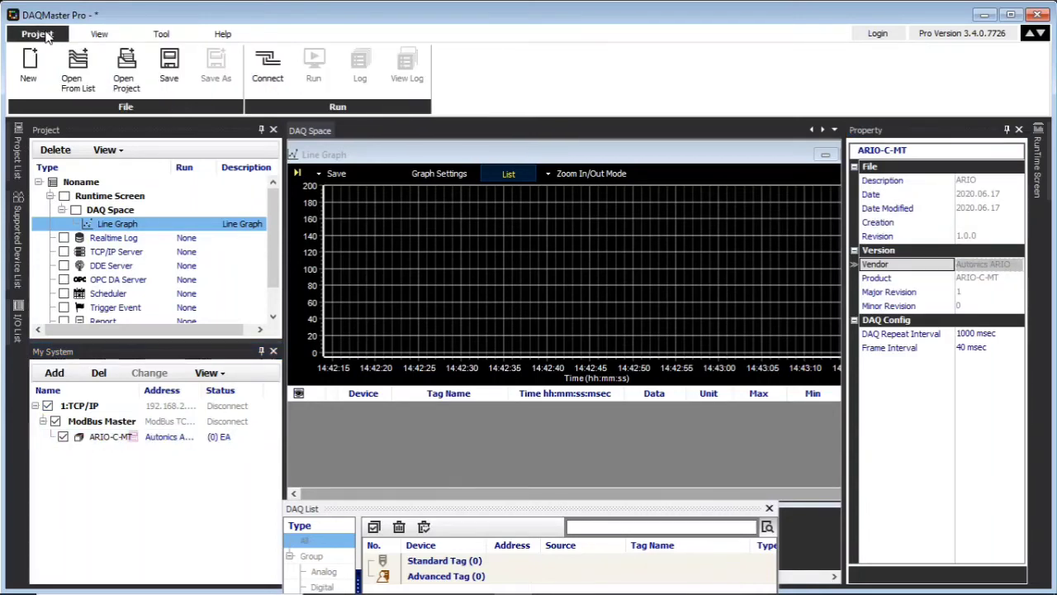
{"action": "left_click", "coordinate": [99, 442]}
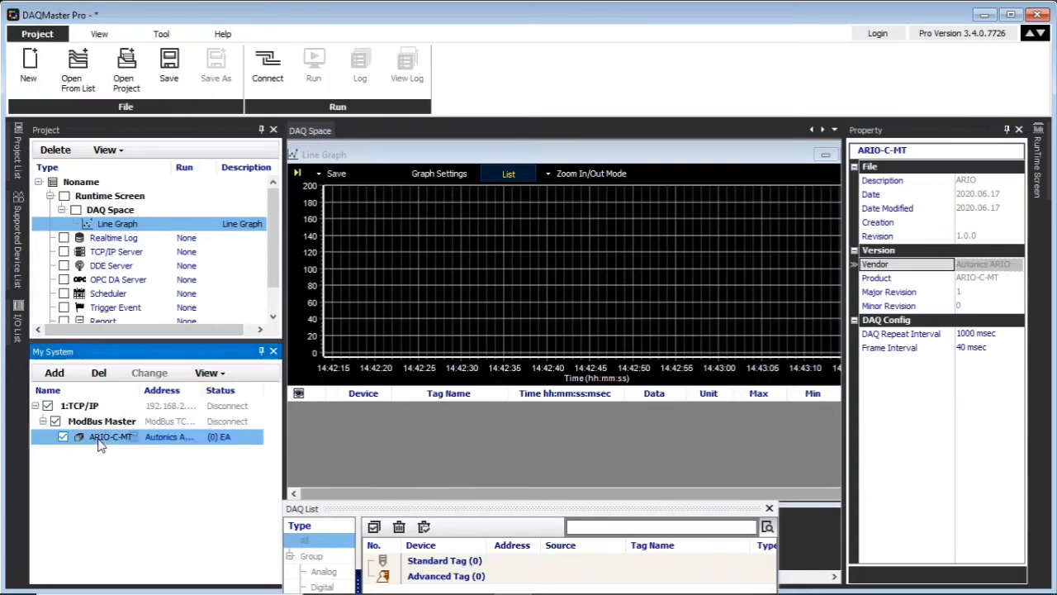
{"action": "left_click", "coordinate": [49, 377]}
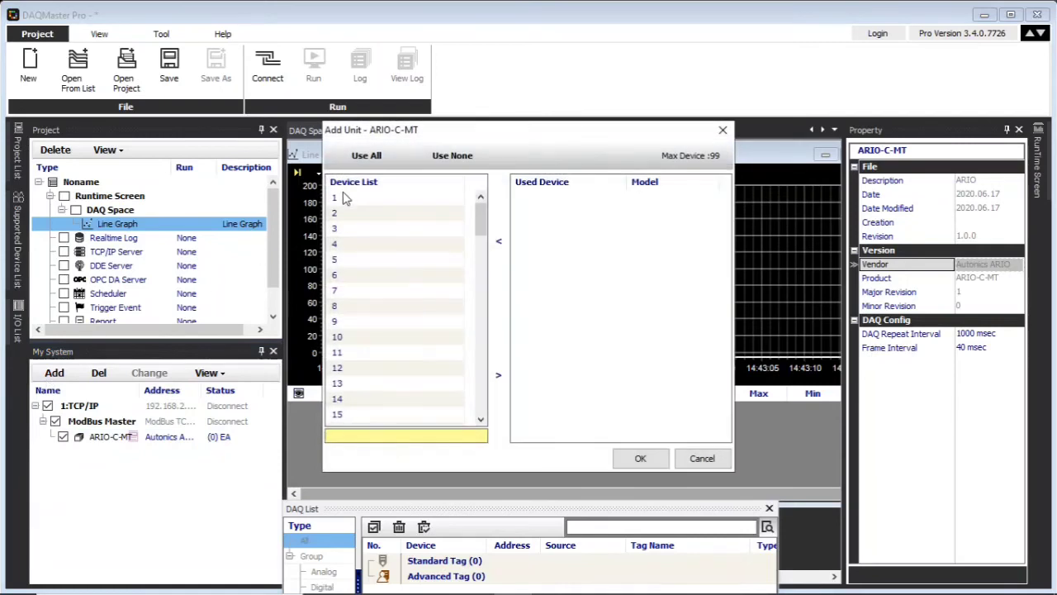
{"action": "double_click", "coordinate": [346, 199]}
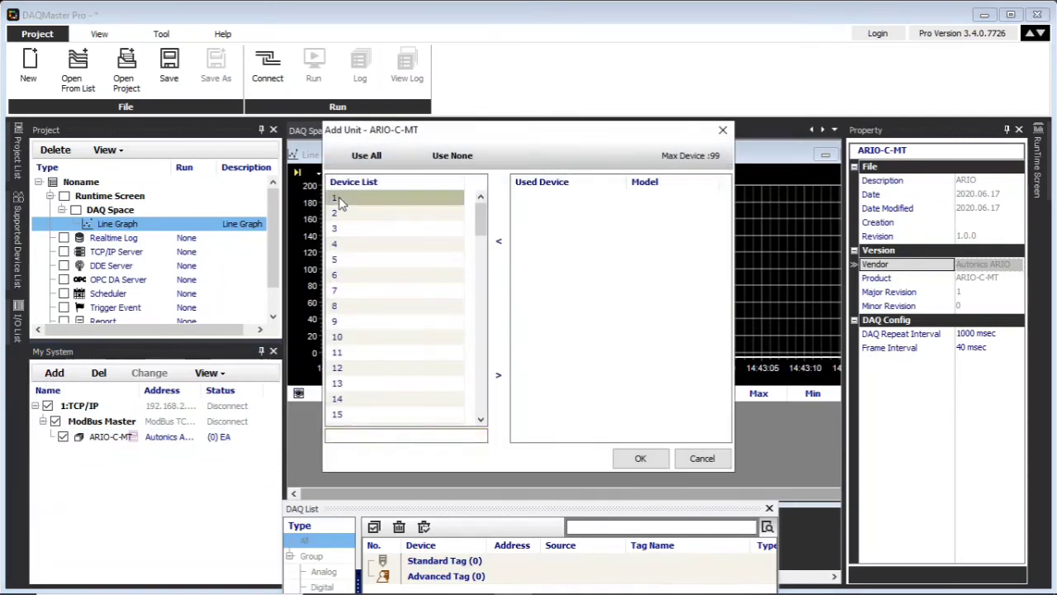
{"action": "left_click", "coordinate": [639, 459]}
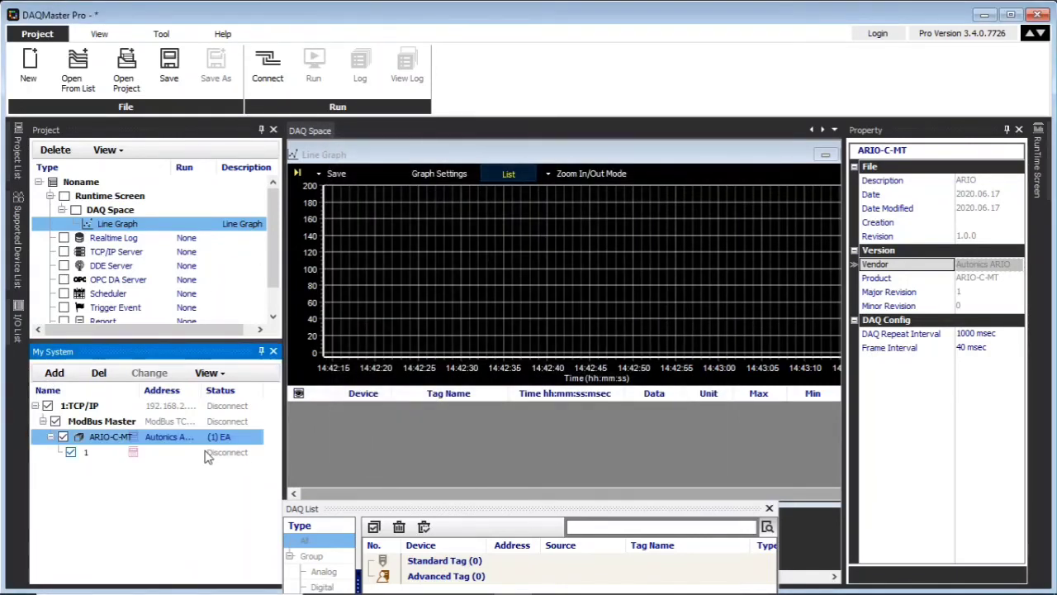
Add the ARIO-C-MT sources Analog, analog2, analog 3, Analog input and digital input from the I/O List to the DAQ List
{"action": "left_click", "coordinate": [17, 328]}
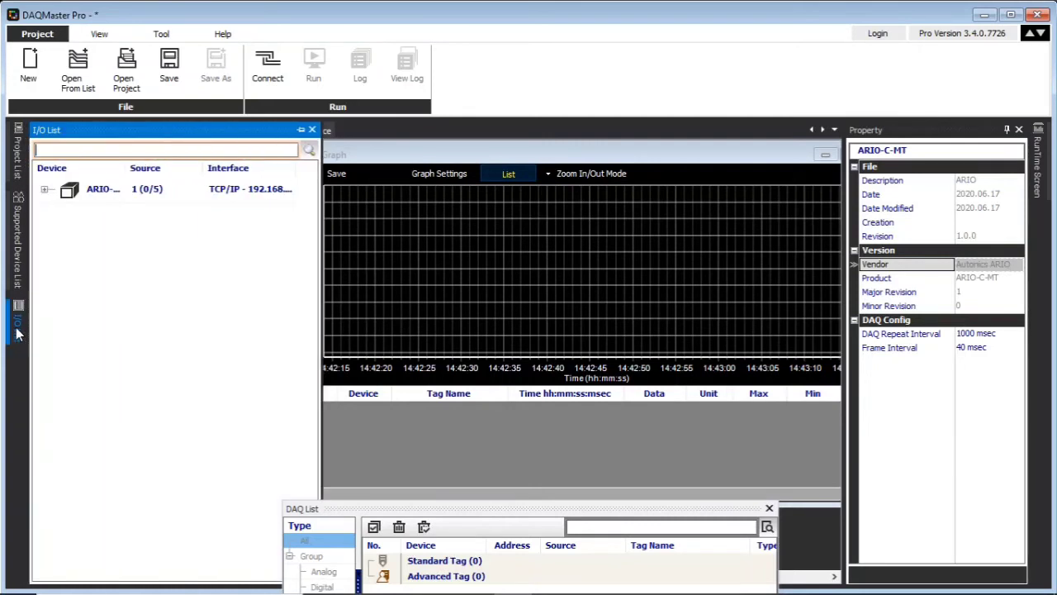
{"action": "left_click", "coordinate": [45, 190]}
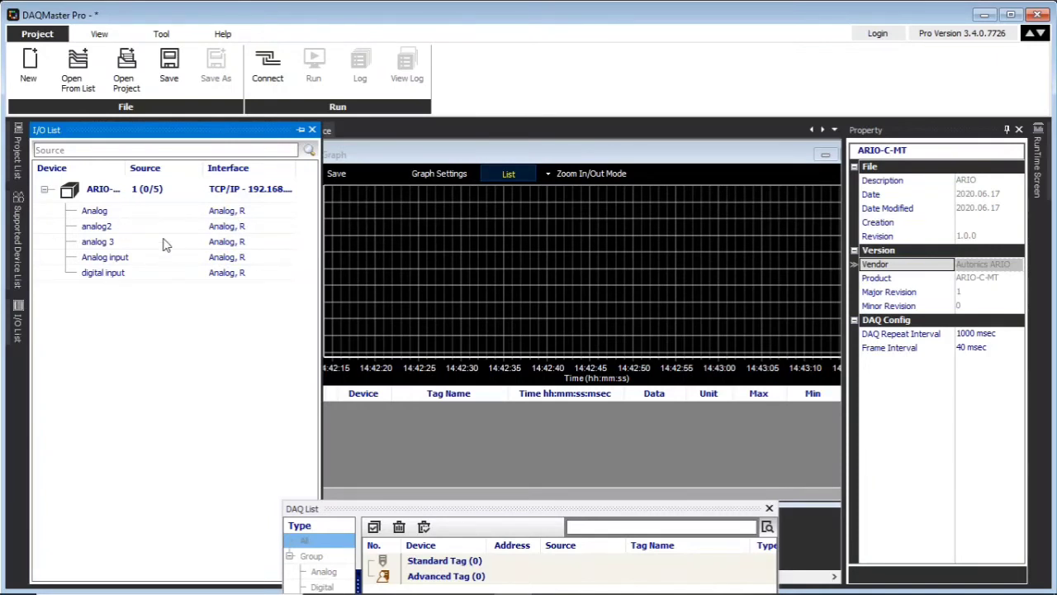
{"action": "double_click", "coordinate": [128, 216]}
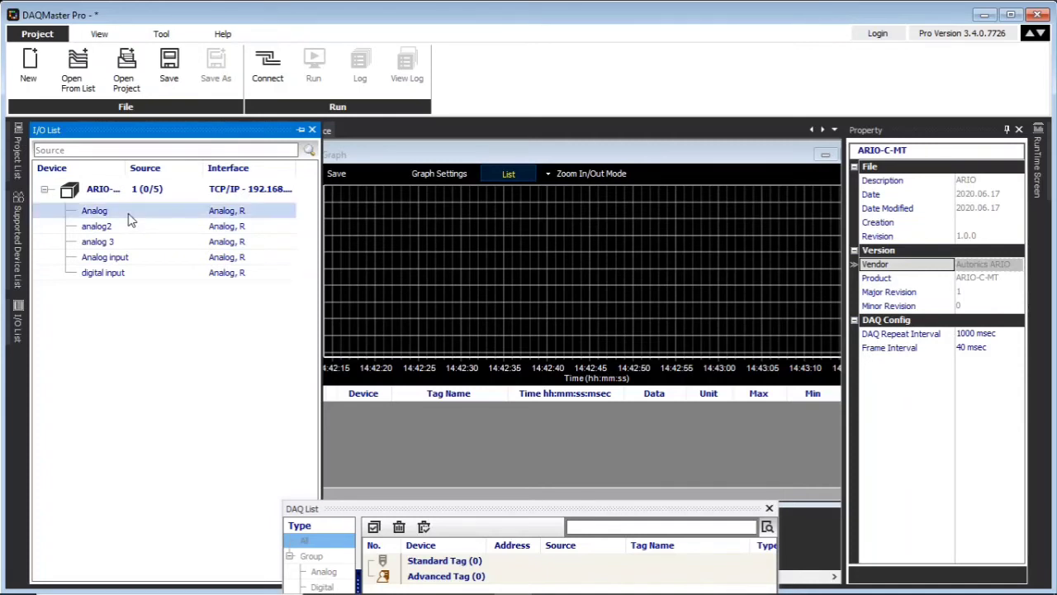
{"action": "double_click", "coordinate": [119, 228]}
{"action": "double_click", "coordinate": [118, 242]}
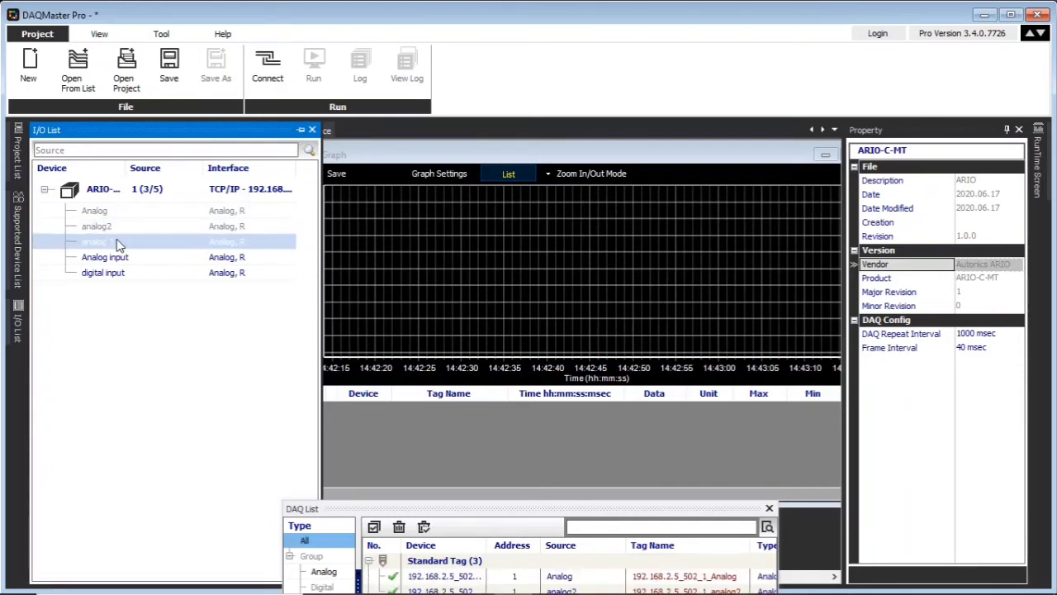
{"action": "double_click", "coordinate": [119, 258]}
{"action": "double_click", "coordinate": [118, 275]}
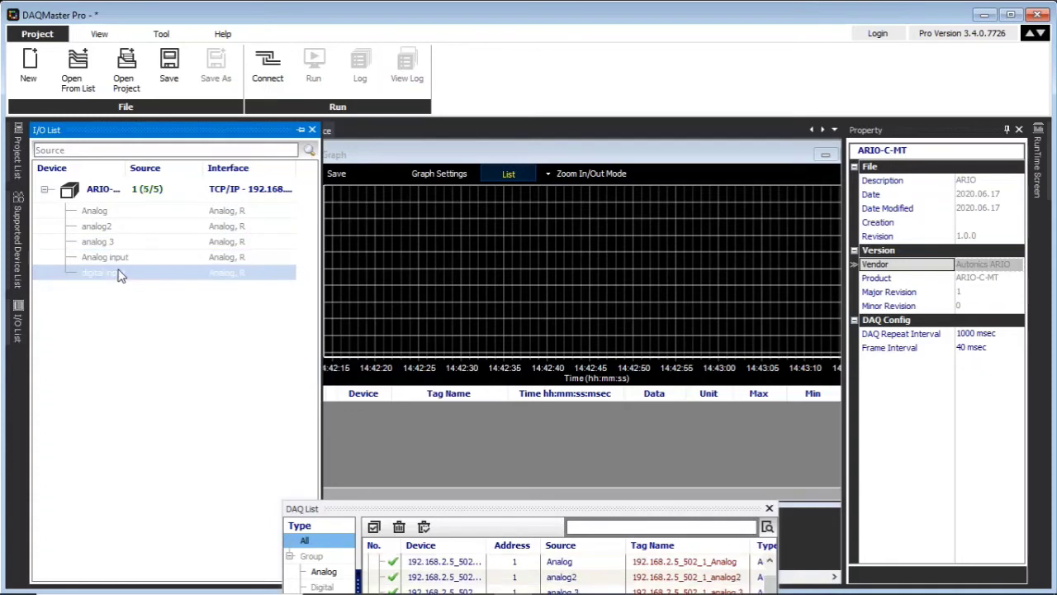
{"action": "right_click", "coordinate": [91, 194]}
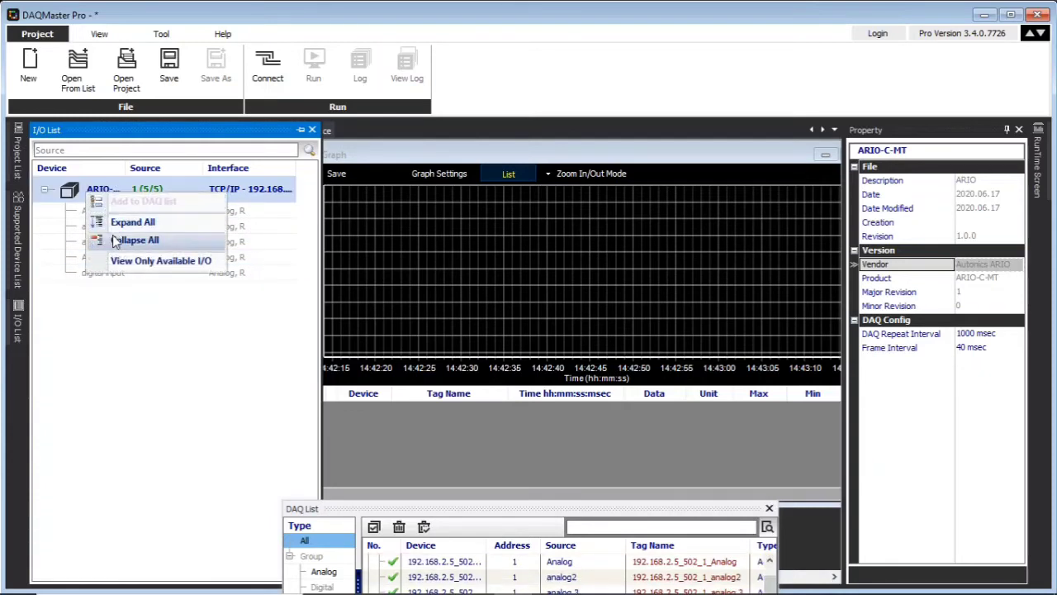
{"action": "left_click", "coordinate": [153, 319]}
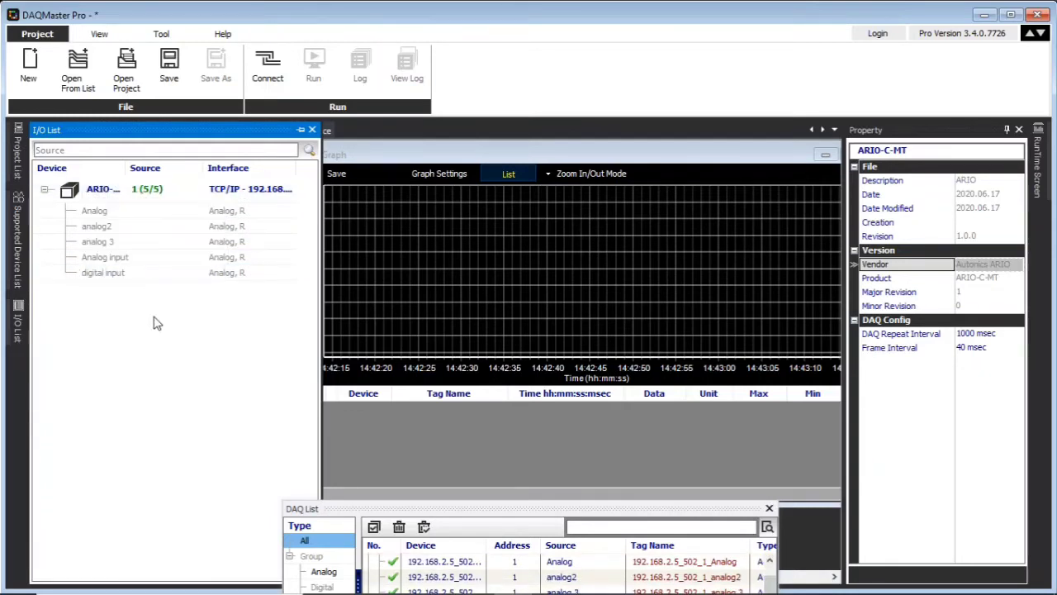
Widen the DAQ List window and assign all five of its standard tags to the Line Graph's list
{"action": "left_click_drag", "start_coordinate": [451, 512], "coordinate": [441, 449]}
{"action": "left_click", "coordinate": [423, 506]}
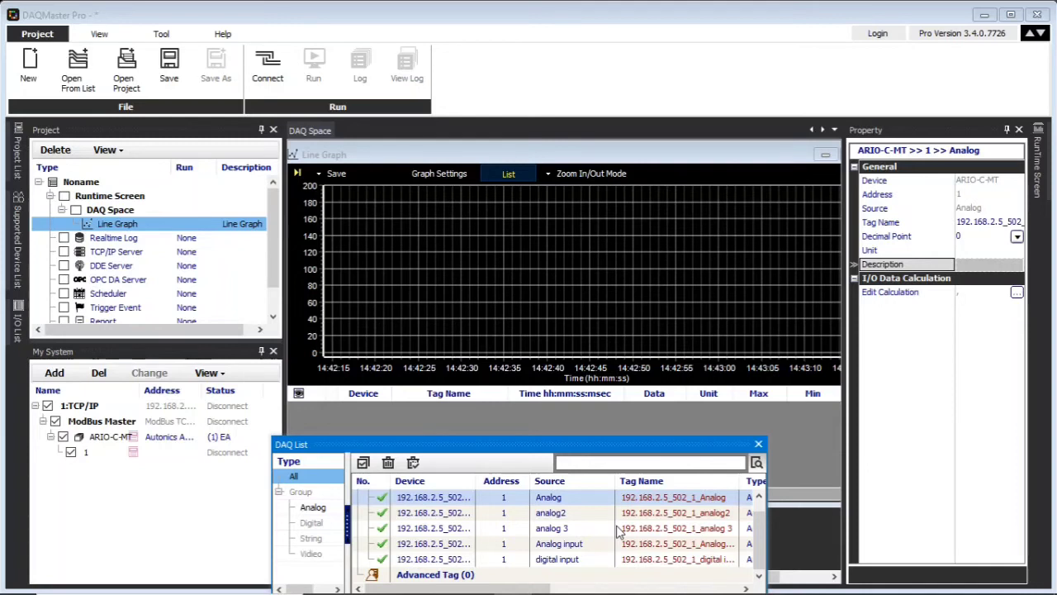
{"action": "key", "text": "End"}
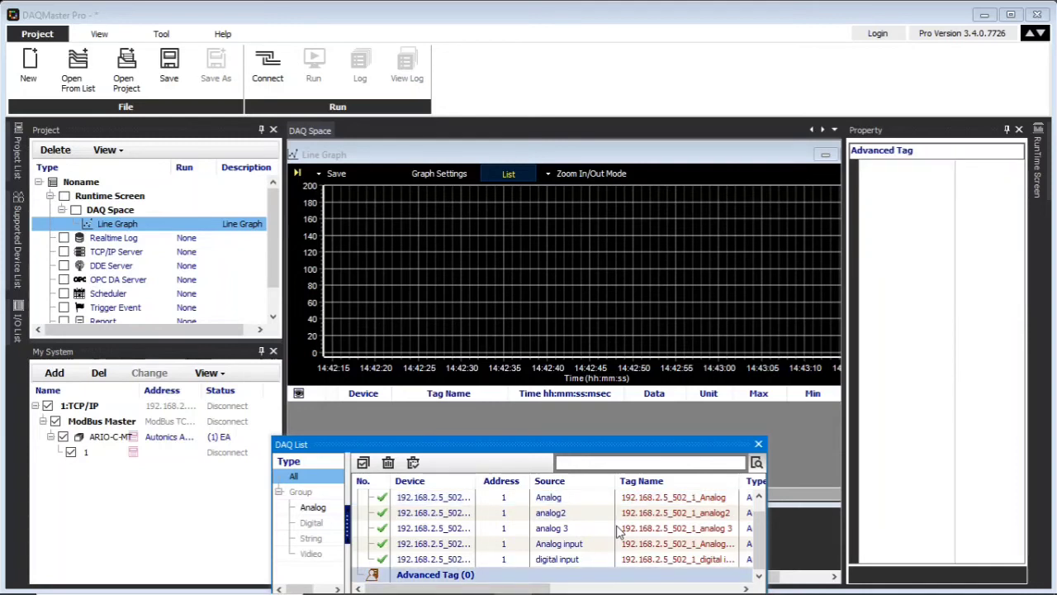
{"action": "key", "text": "Home"}
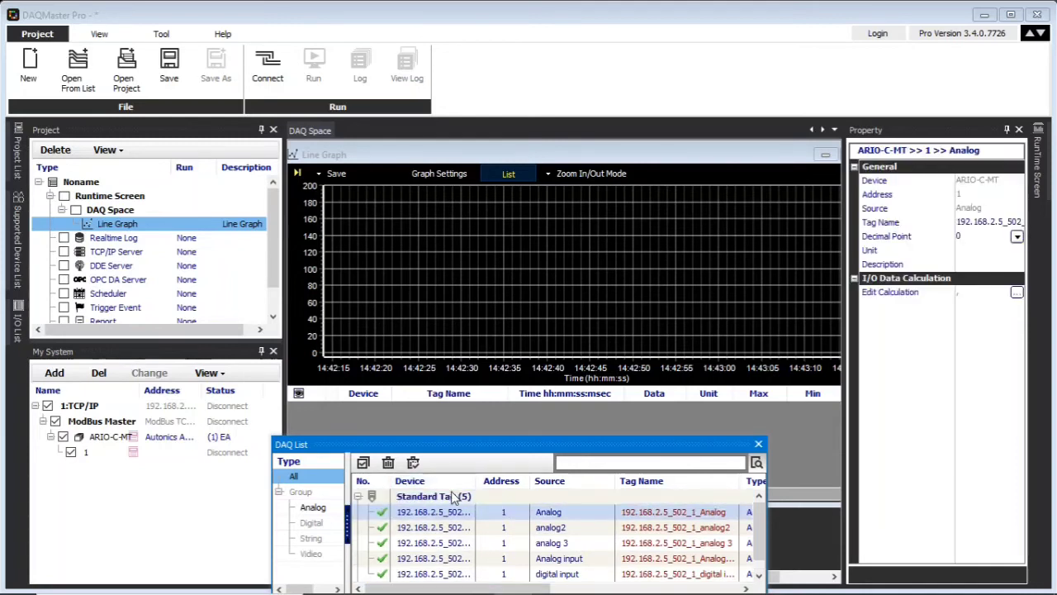
{"action": "key", "text": "End"}
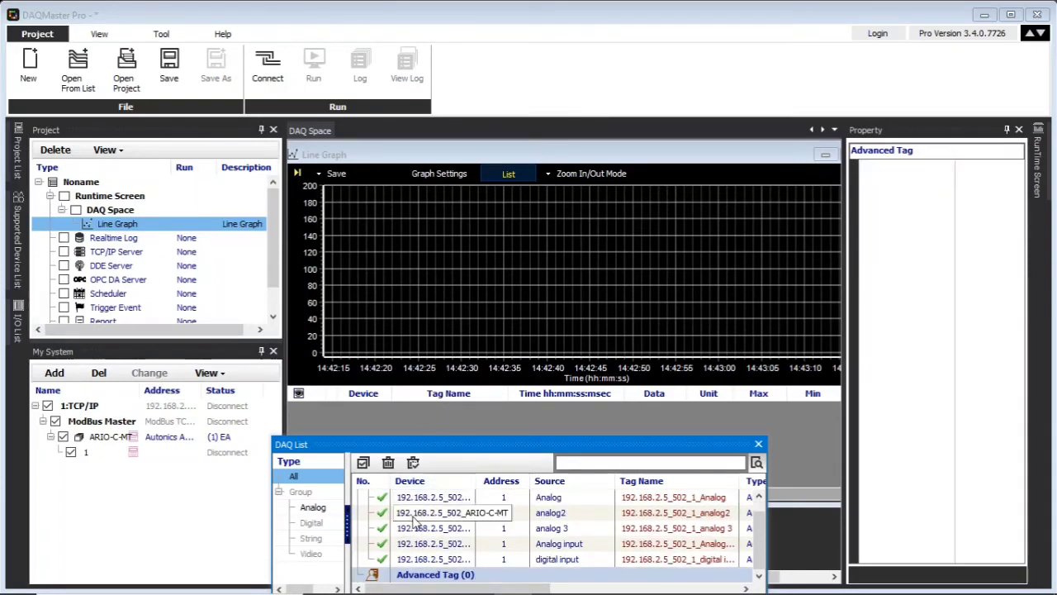
{"action": "left_click_drag", "start_coordinate": [768, 483], "coordinate": [853, 479]}
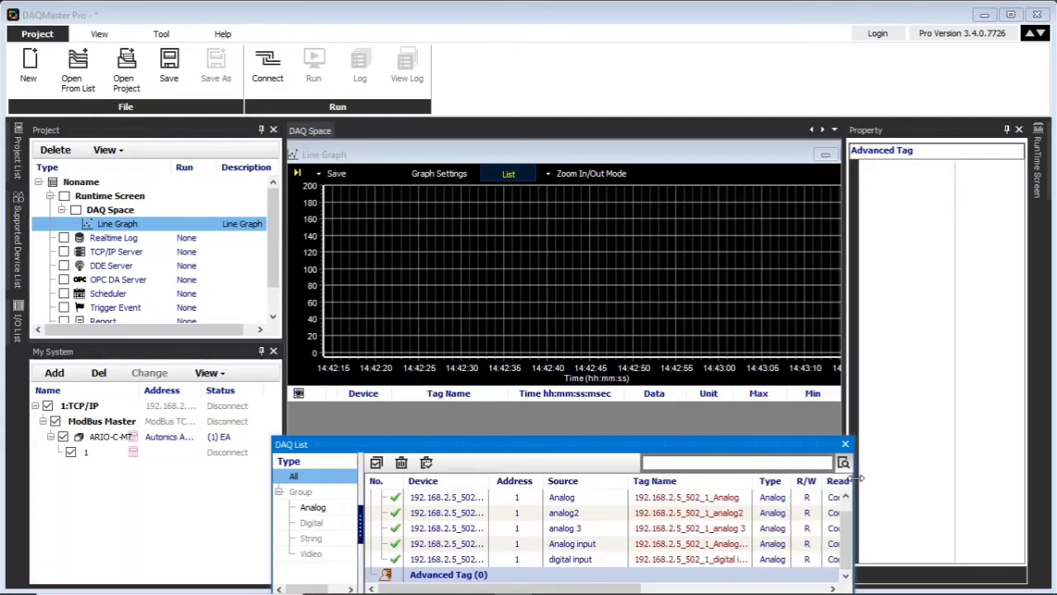
{"action": "left_click", "coordinate": [465, 510]}
{"action": "left_click", "coordinate": [463, 503]}
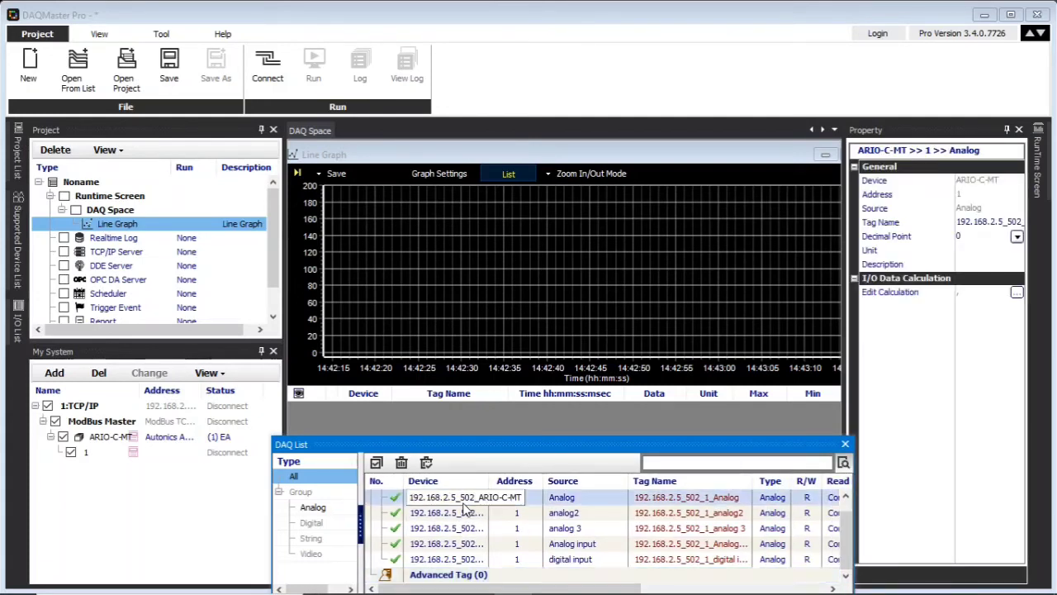
{"action": "key", "text": "ctrl+a"}
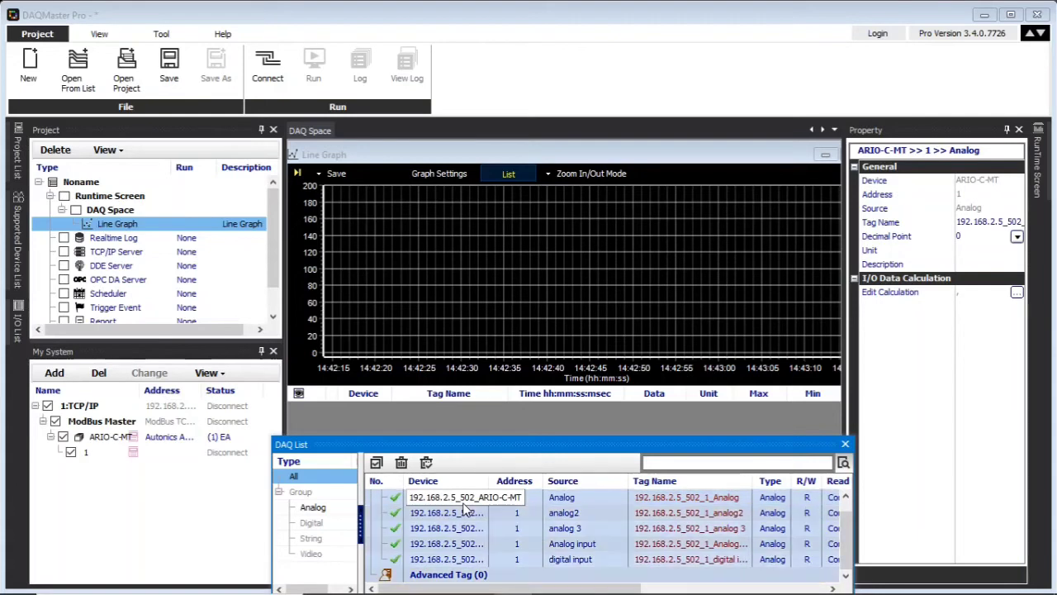
{"action": "left_click_drag", "start_coordinate": [465, 510], "coordinate": [468, 417]}
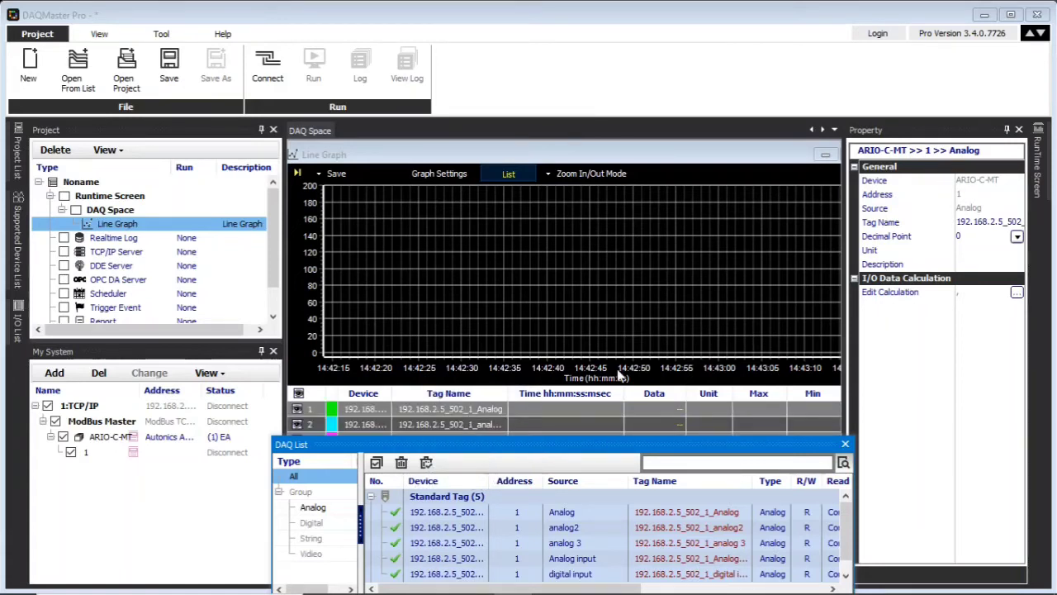
Connect to the ARIO-C-MT device, move the DAQ List clear of the graph's tag list, and run the monitoring
{"action": "left_click", "coordinate": [276, 76]}
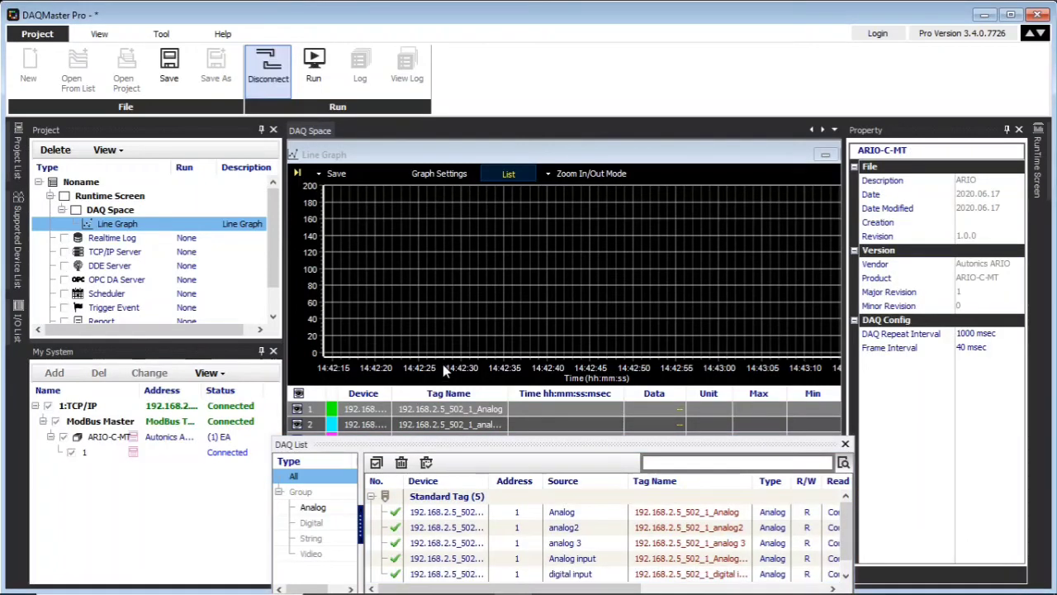
{"action": "left_click_drag", "start_coordinate": [454, 450], "coordinate": [456, 540]}
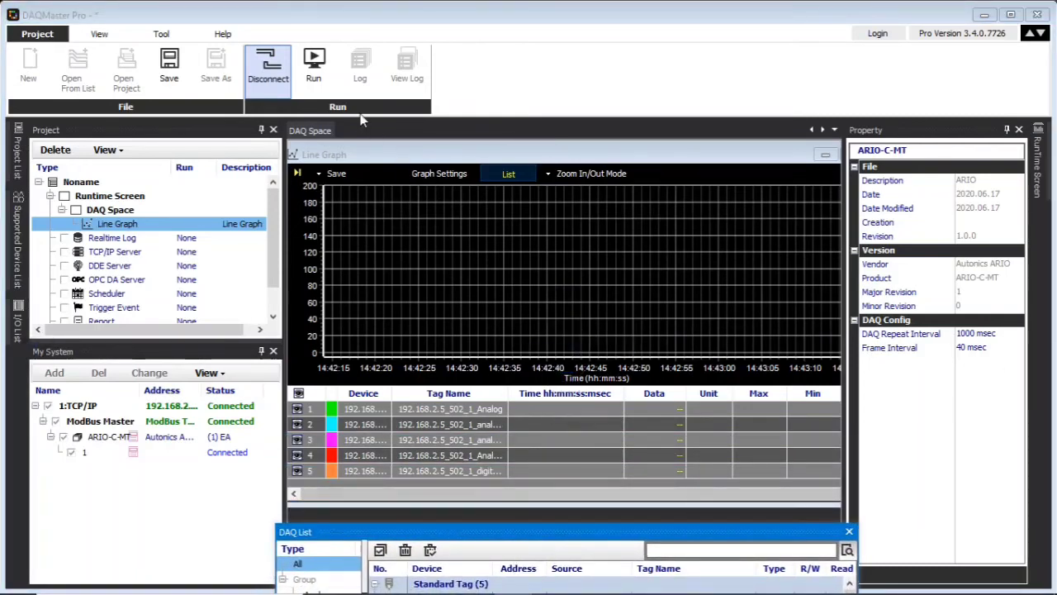
{"action": "left_click", "coordinate": [314, 66]}
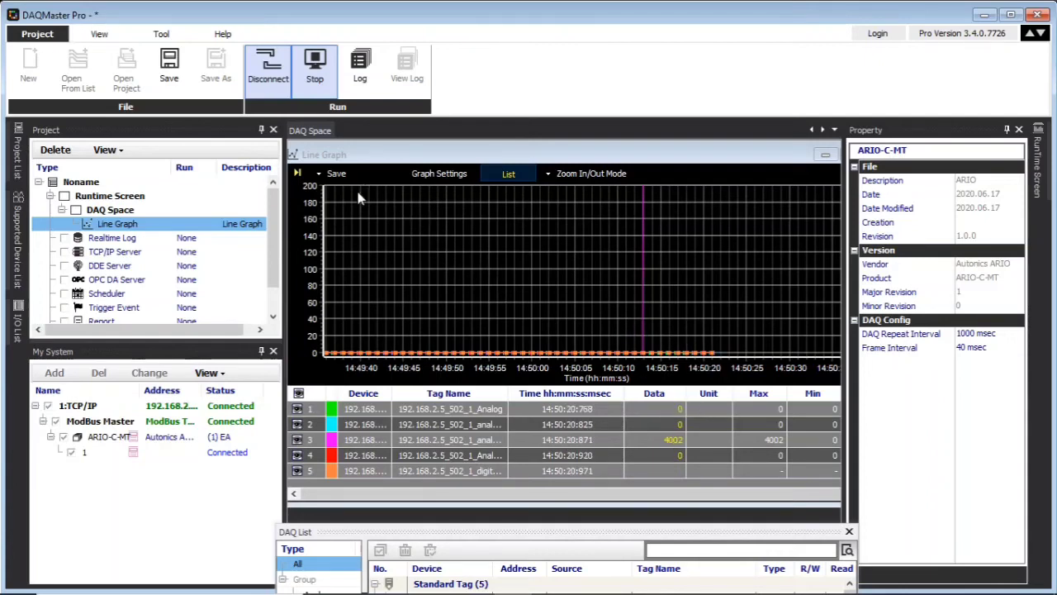
Set the maximum of the Line Graph's left Y axis to 20000 in the graph settings
{"action": "left_click", "coordinate": [419, 175]}
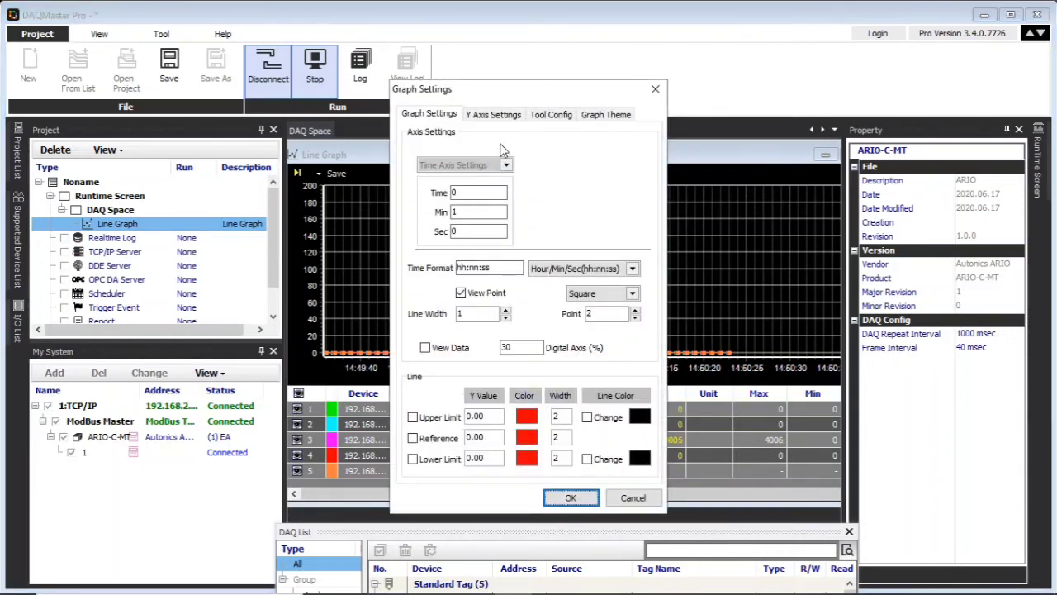
{"action": "left_click", "coordinate": [498, 115]}
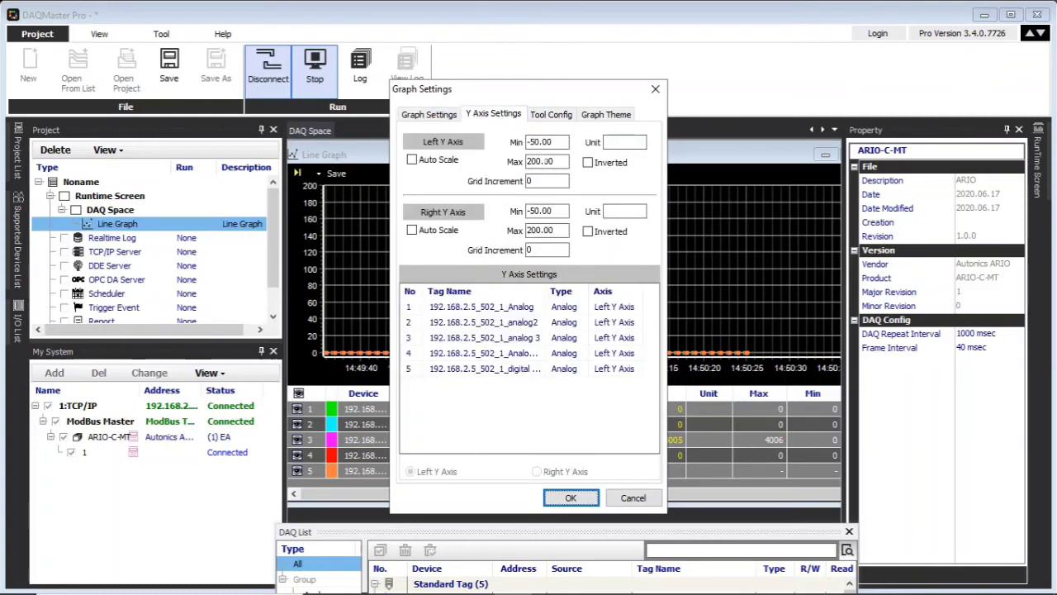
{"action": "double_click", "coordinate": [552, 161]}
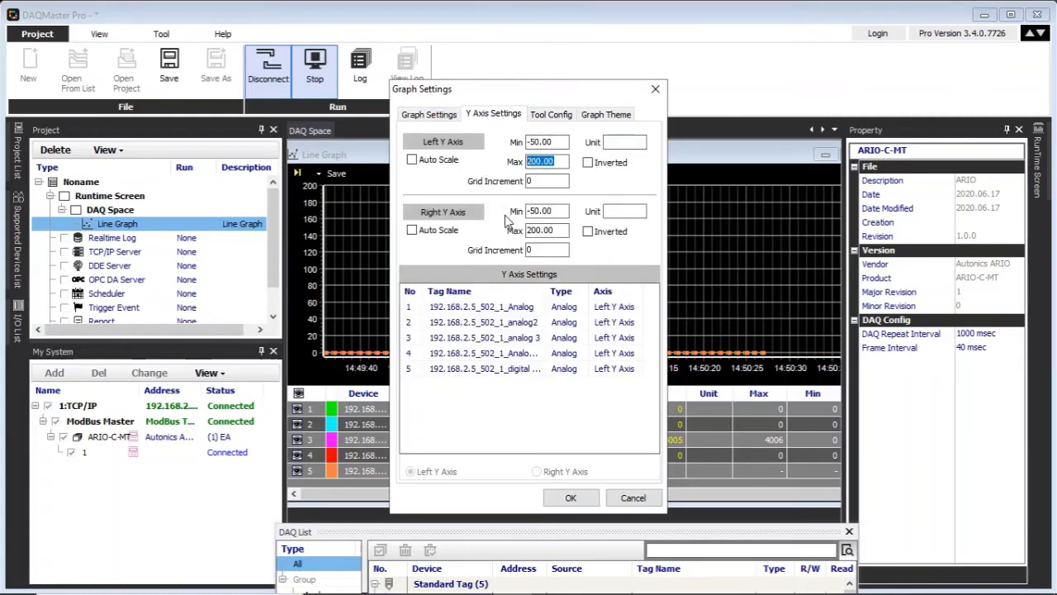
{"action": "type", "text": "0"}
{"action": "key", "text": "BackSpace"}
{"action": "key", "text": "BackSpace"}
{"action": "type", "text": "2000"}
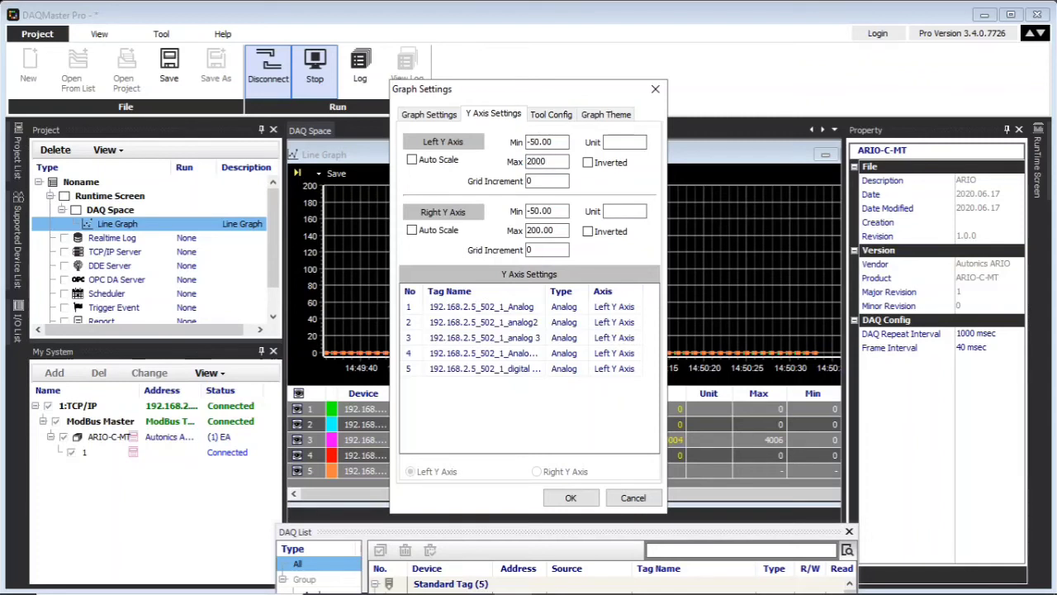
{"action": "type", "text": "0"}
{"action": "left_click", "coordinate": [570, 499]}
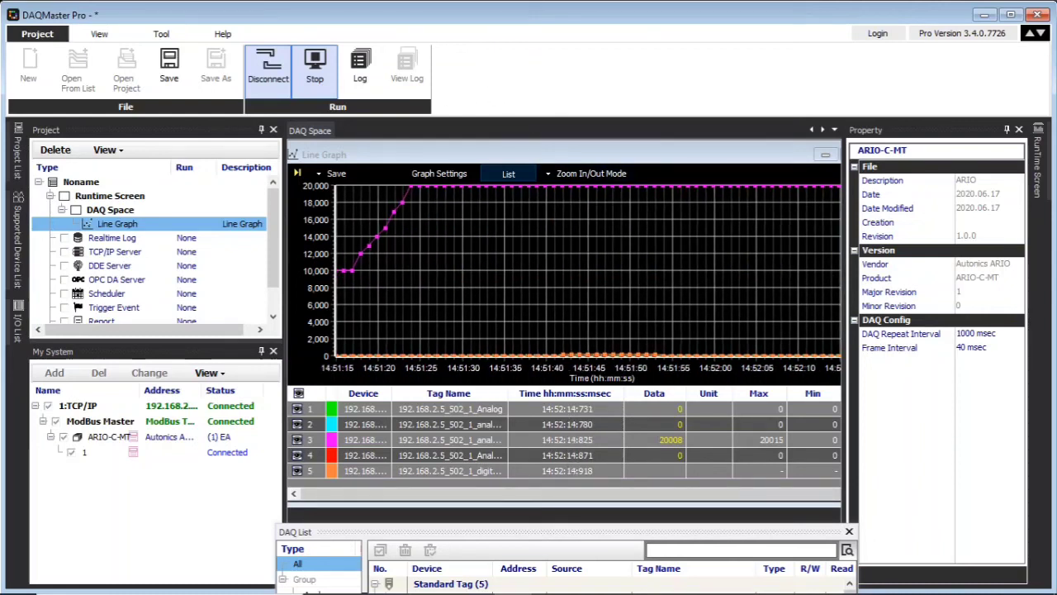
{"action": "left_click", "coordinate": [549, 580]}
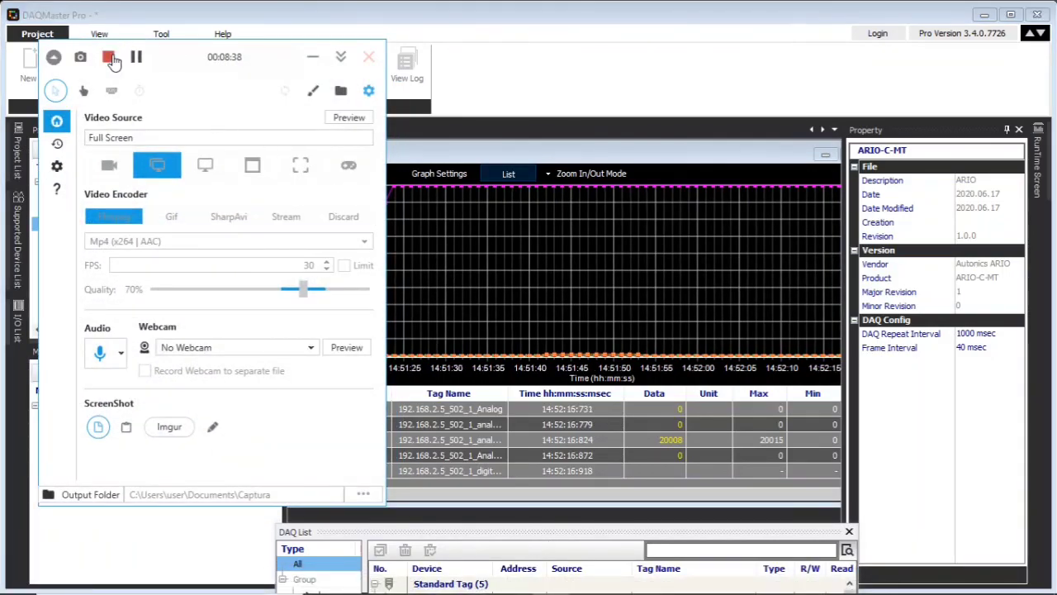